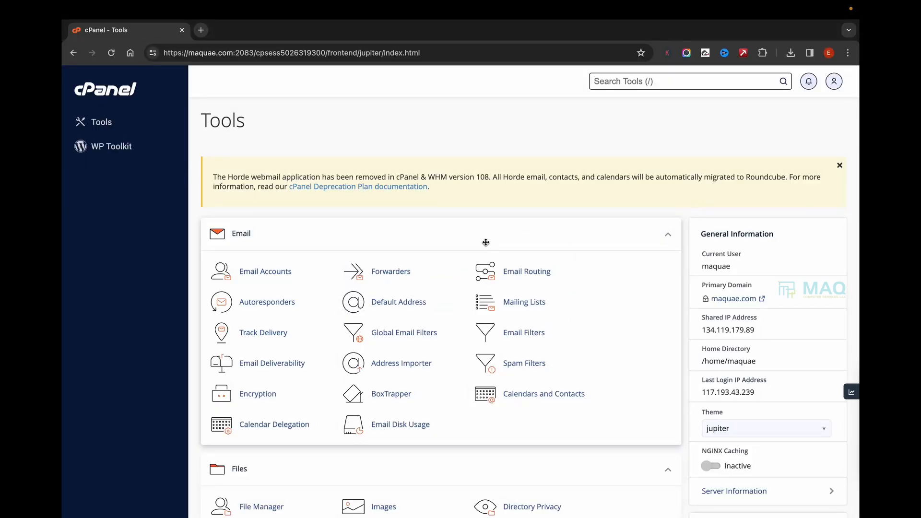
- Open WP Toolkit from the cPanel domain tools and start a new WordPress installation
{"action": "scroll", "coordinate": [486, 243], "scroll_direction": "down", "scroll_amount": 20}
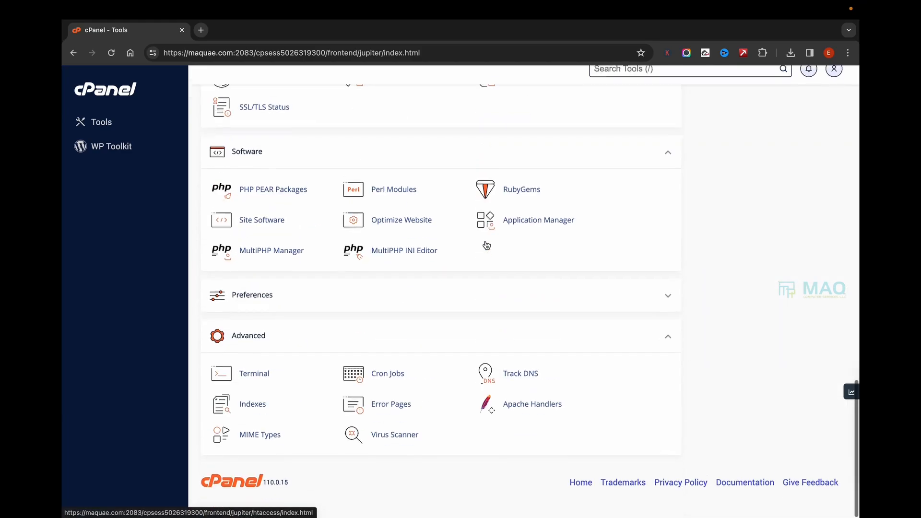
{"action": "scroll", "coordinate": [287, 302], "scroll_direction": "up", "scroll_amount": 10}
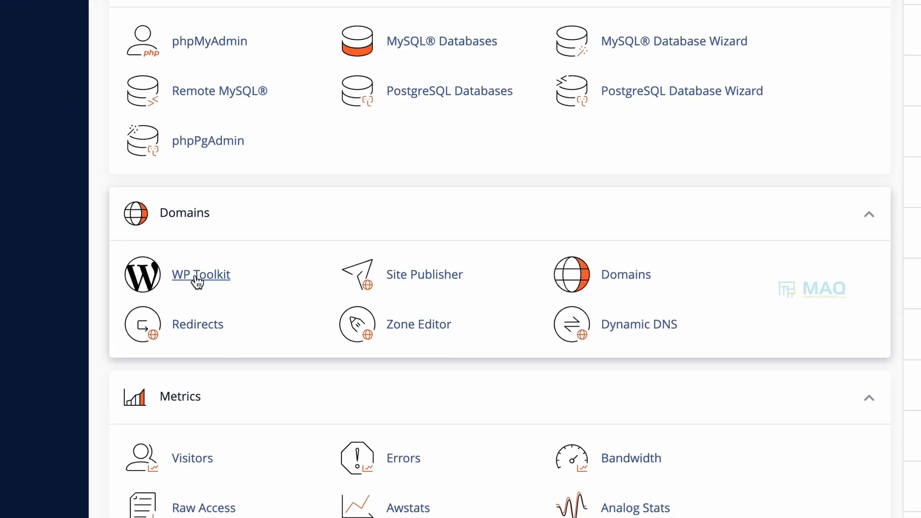
{"action": "left_click", "coordinate": [197, 282]}
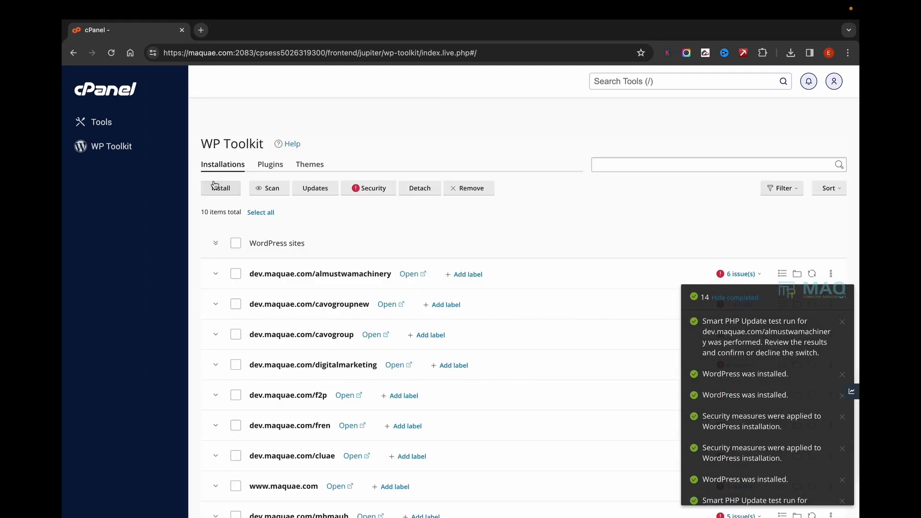
{"action": "left_click", "coordinate": [215, 187]}
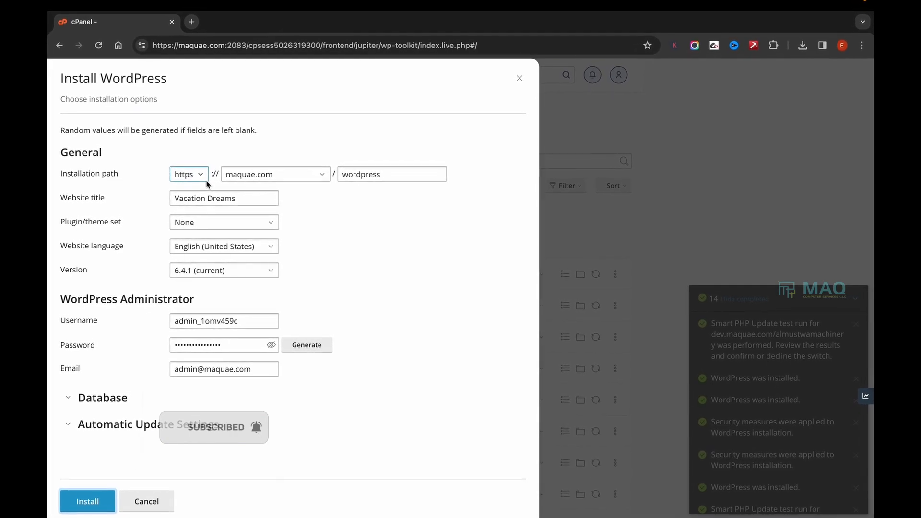
- Set the installation path to the dev.maquae.com domain with shop as the installation directory
{"action": "left_click", "coordinate": [268, 171]}
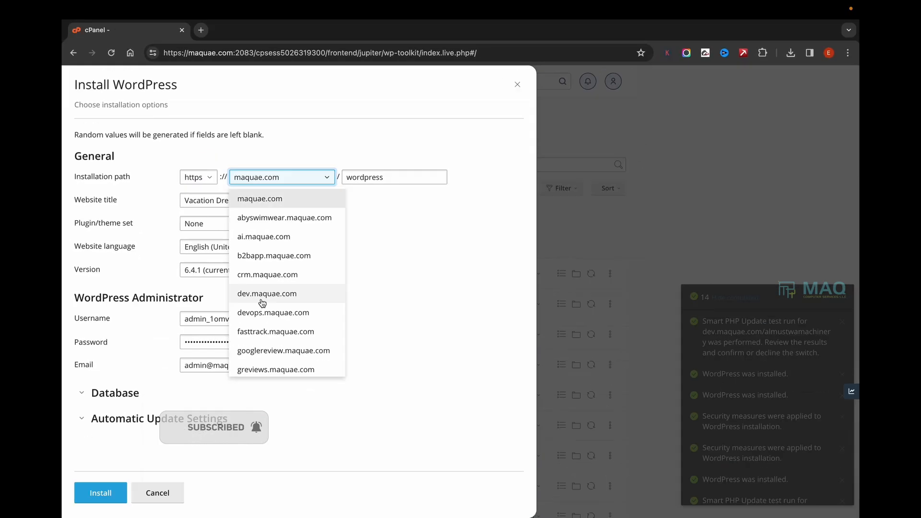
{"action": "left_click", "coordinate": [279, 309]}
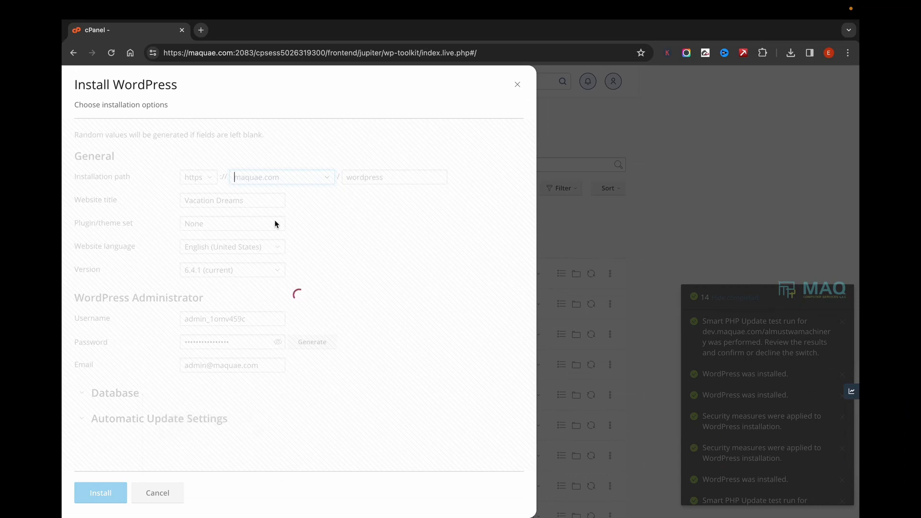
{"action": "left_click", "coordinate": [374, 176]}
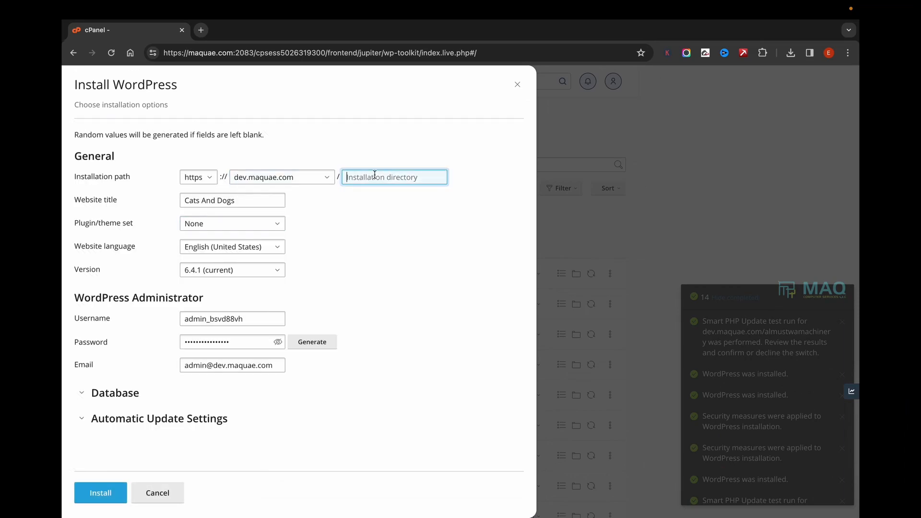
{"action": "type", "text": "shop"}
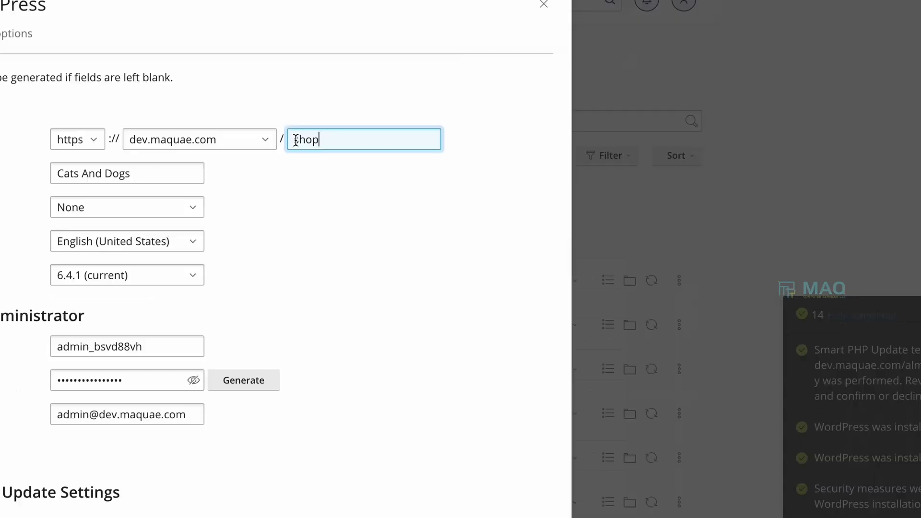
{"action": "left_click_drag", "start_coordinate": [346, 177], "coordinate": [388, 178]}
{"action": "left_click", "coordinate": [356, 140]}
- Replace the WordPress administrator's email with the company's contact email address
{"action": "left_click_drag", "start_coordinate": [144, 381], "coordinate": [47, 379]}
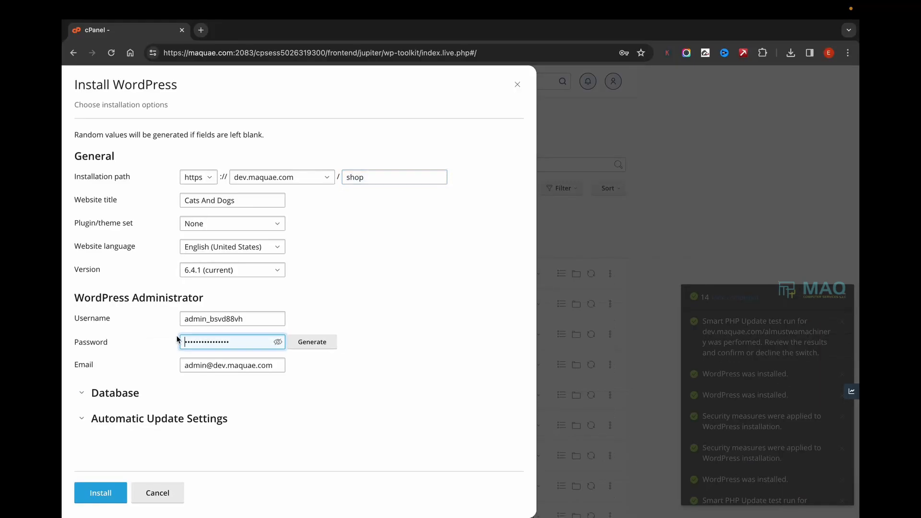
{"action": "left_click", "coordinate": [232, 384]}
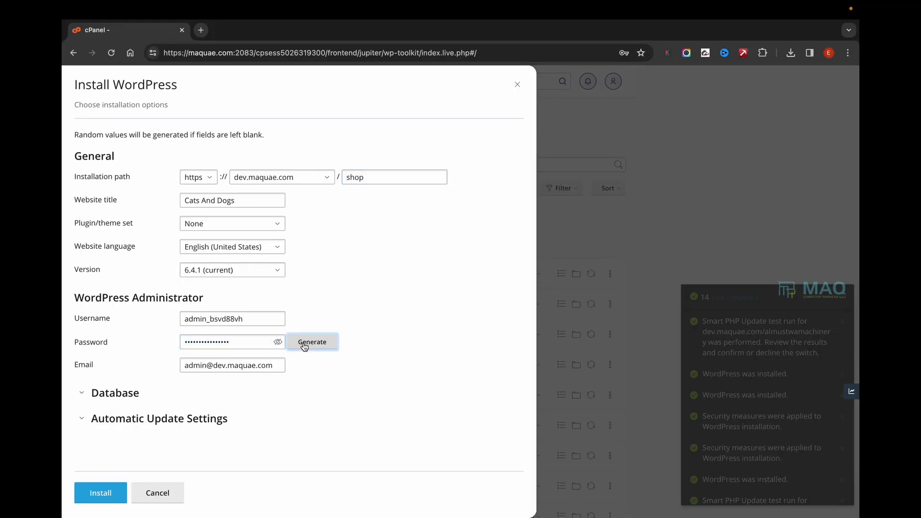
{"action": "left_click", "coordinate": [281, 318]}
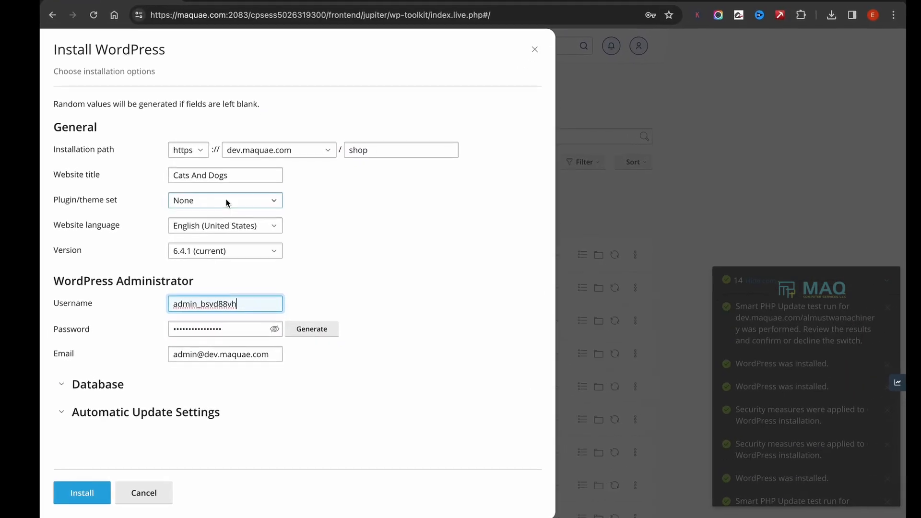
{"action": "left_click", "coordinate": [209, 357]}
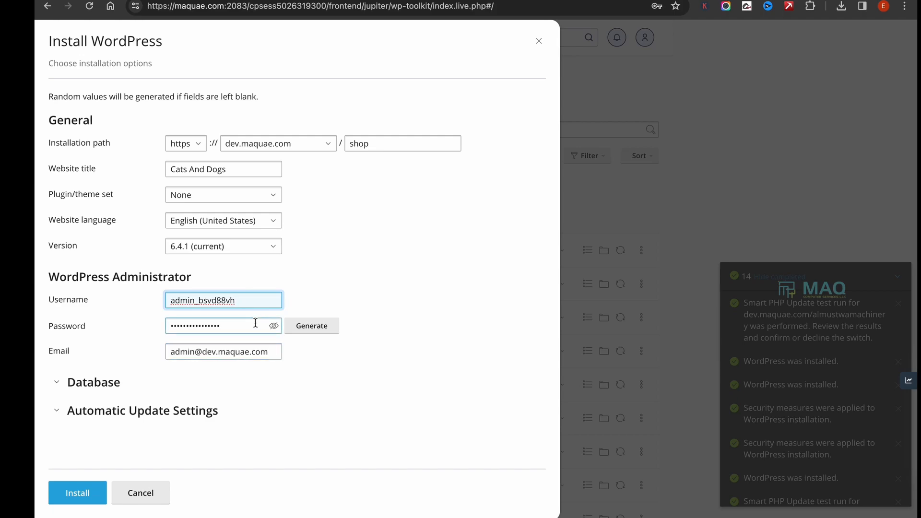
{"action": "left_click_drag", "start_coordinate": [271, 353], "coordinate": [35, 337]}
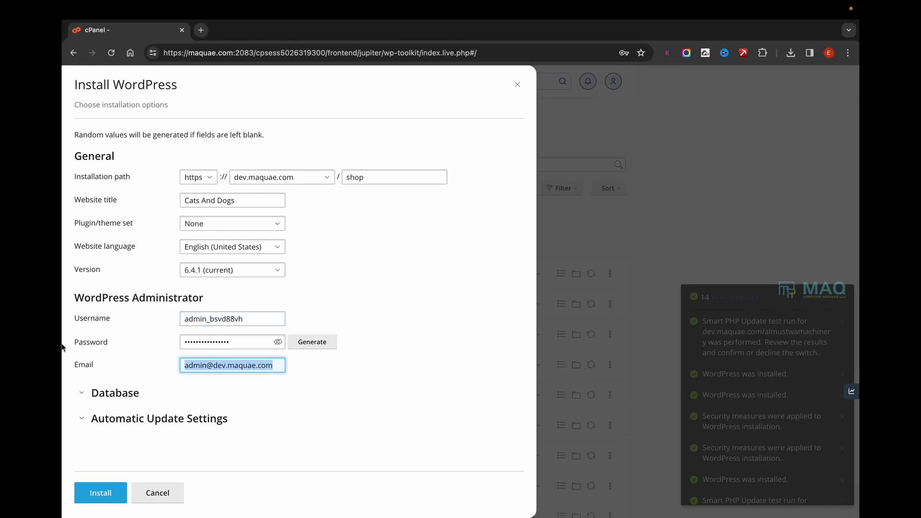
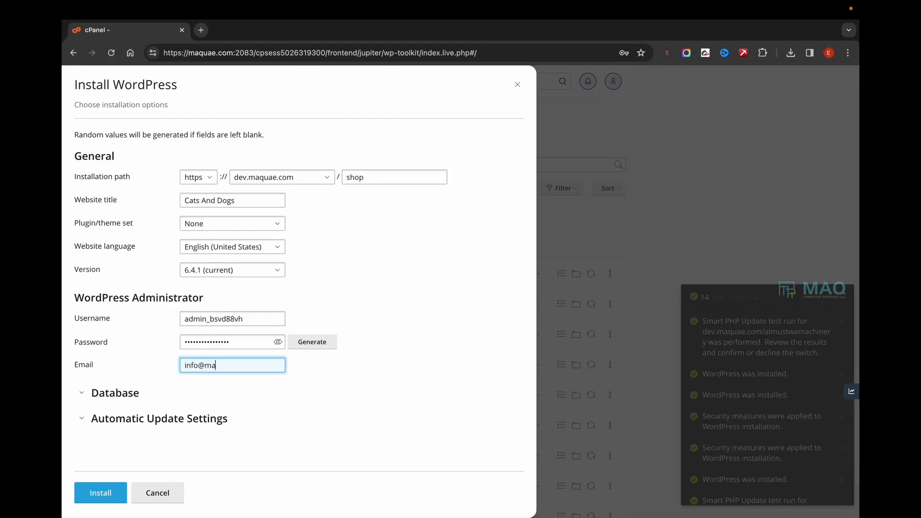
- Reveal and copy the generated administrator password, and shorten the administrator username to admin
{"action": "left_click", "coordinate": [277, 341]}
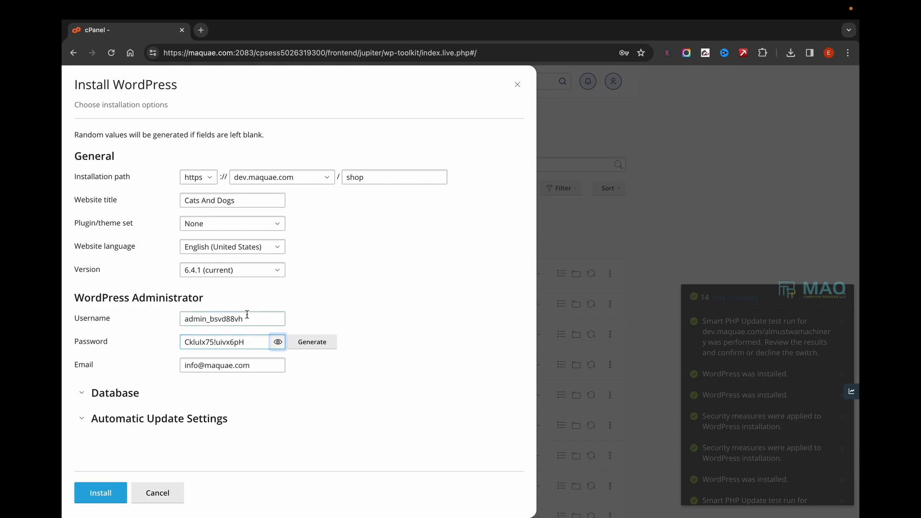
{"action": "left_click", "coordinate": [115, 340]}
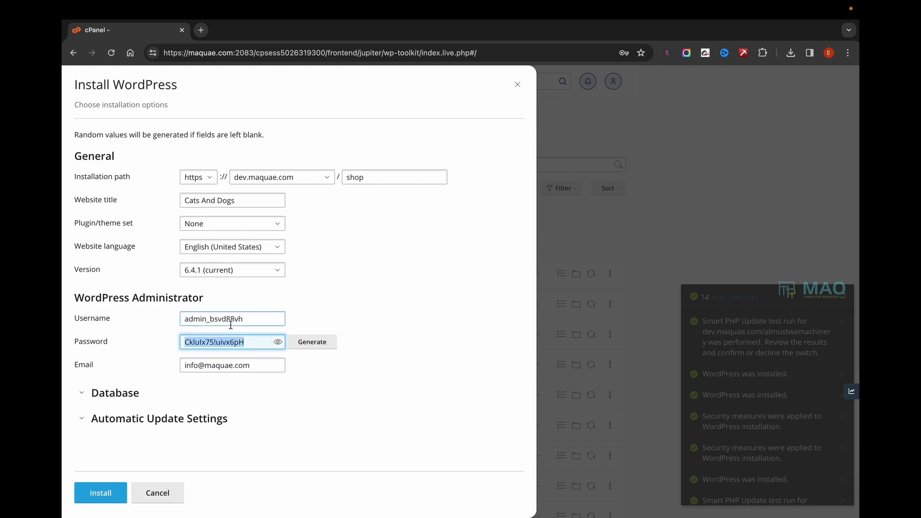
{"action": "left_click_drag", "start_coordinate": [207, 319], "coordinate": [321, 318]}
{"action": "key", "text": "BackSpace"}
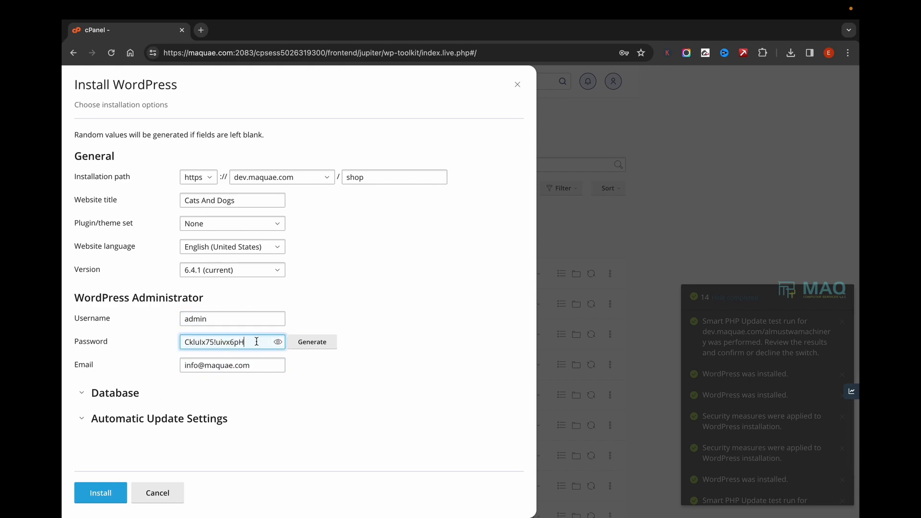
{"action": "triple_click", "coordinate": [257, 341]}
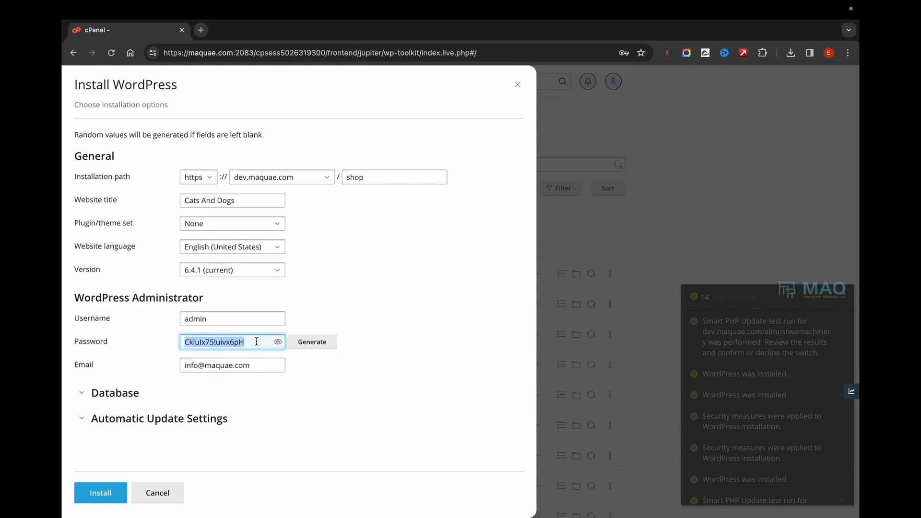
- Install WordPress with these options, and open the new dev.maquae.com/shop site to look over its home page
{"action": "left_click", "coordinate": [103, 500]}
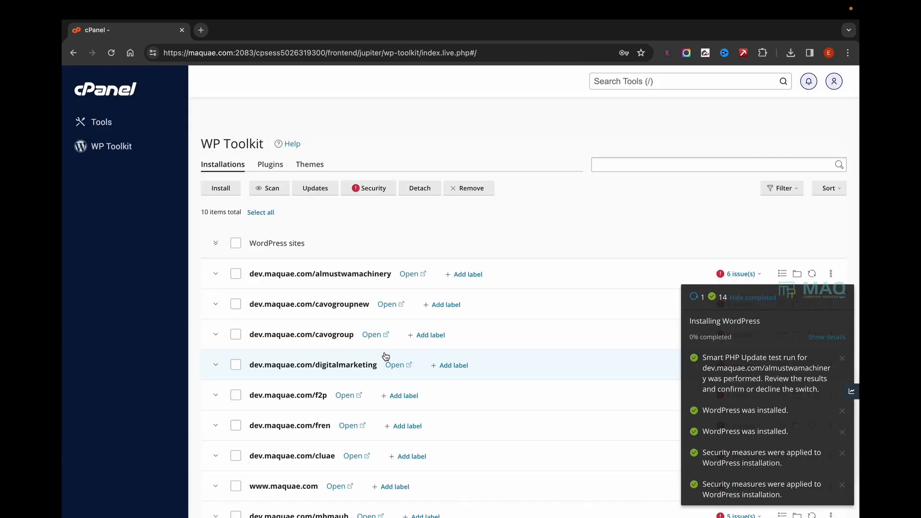
{"action": "scroll", "coordinate": [386, 356], "scroll_direction": "down", "scroll_amount": 3}
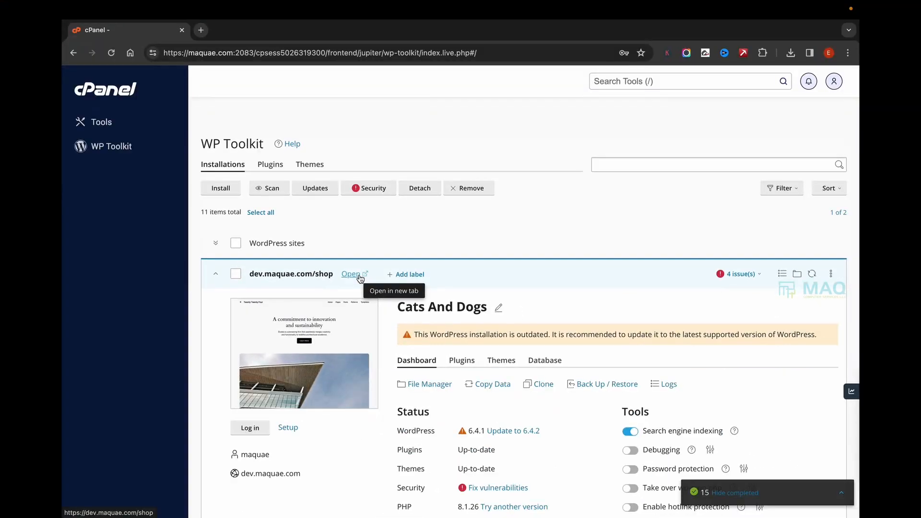
{"action": "left_click", "coordinate": [359, 277]}
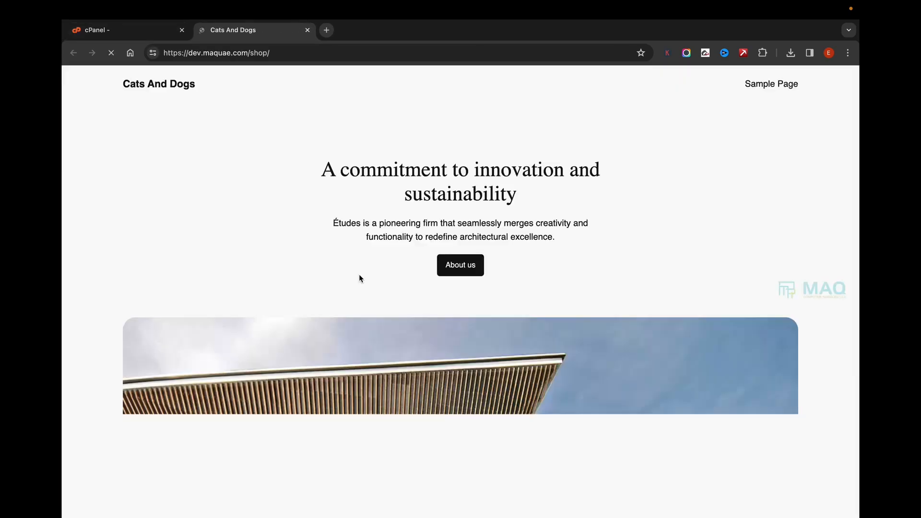
{"action": "scroll", "coordinate": [332, 135], "scroll_direction": "down", "scroll_amount": 10}
{"action": "scroll", "coordinate": [332, 139], "scroll_direction": "down", "scroll_amount": 15}
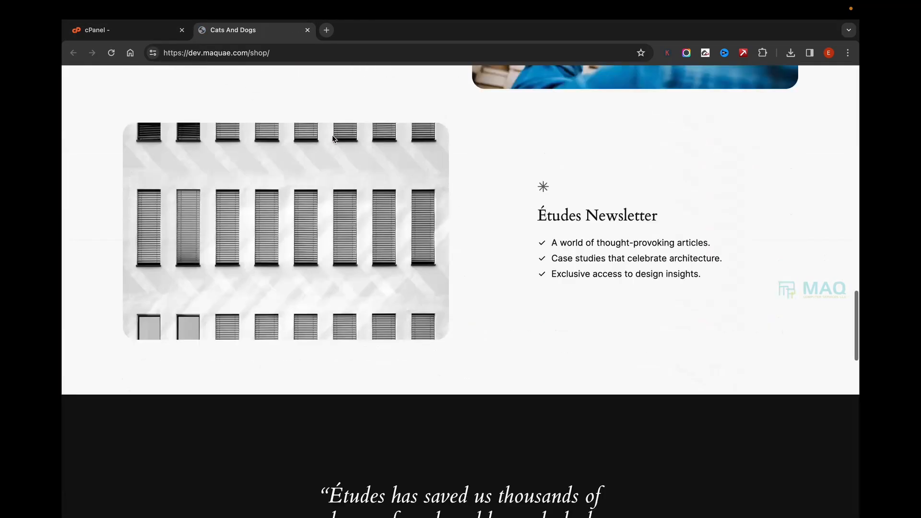
{"action": "scroll", "coordinate": [332, 139], "scroll_direction": "up", "scroll_amount": 20}
{"action": "scroll", "coordinate": [333, 139], "scroll_direction": "up", "scroll_amount": 10}
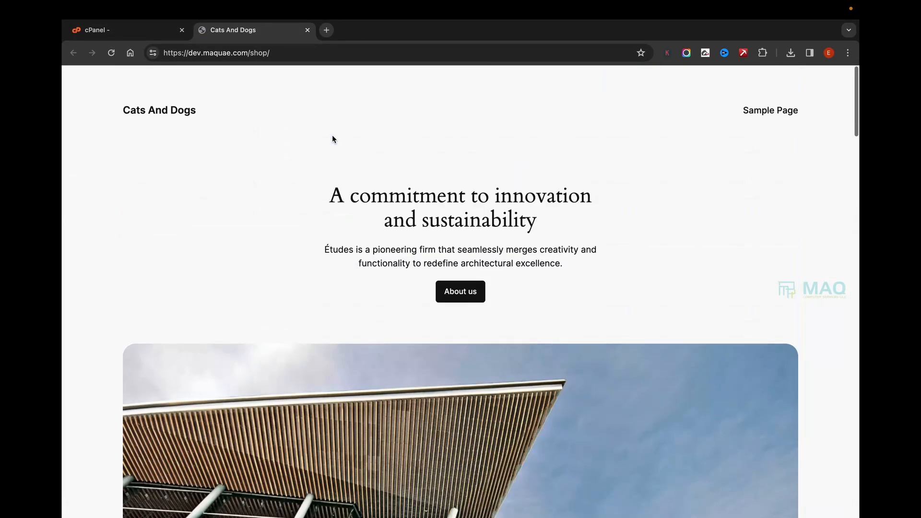
- Go to the shop site's wp-admin address and log in with the username admin and the account password
{"action": "left_click", "coordinate": [298, 54]}
{"action": "type", "text": "wp-adm"}
{"action": "type", "text": "in"}
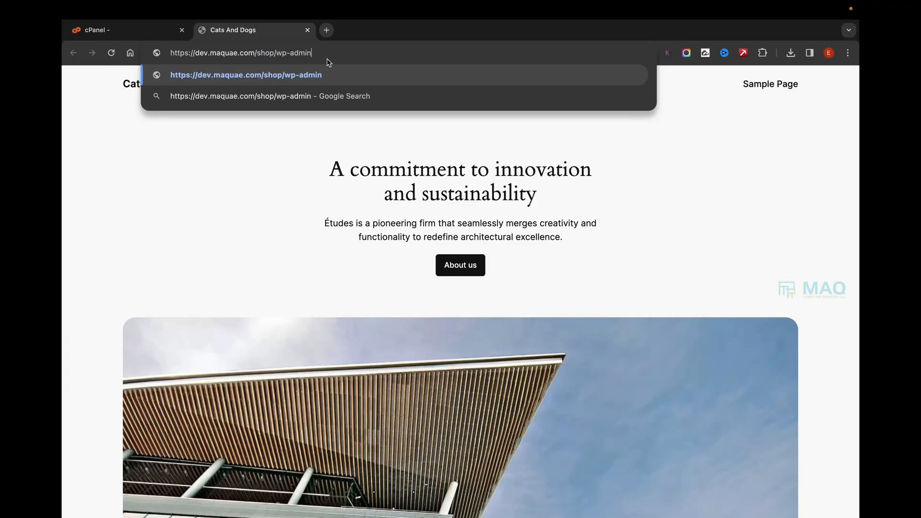
{"action": "key", "text": "Return"}
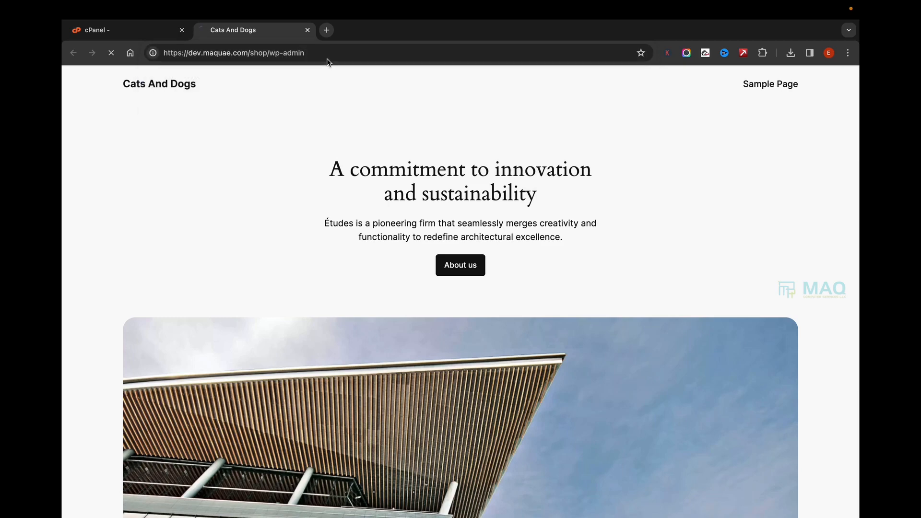
{"action": "type", "text": "admin"}
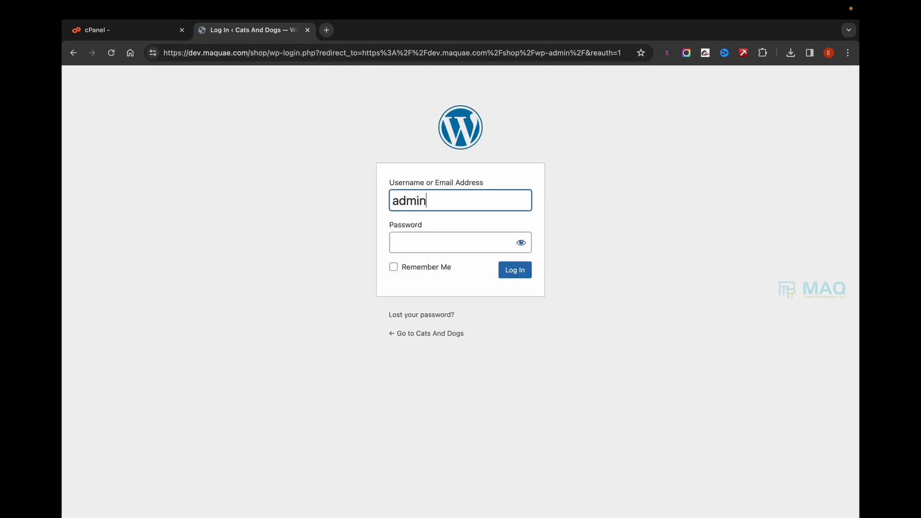
{"action": "key", "text": "Tab"}
{"action": "left_click", "coordinate": [450, 194]}
{"action": "key", "text": "Tab"}
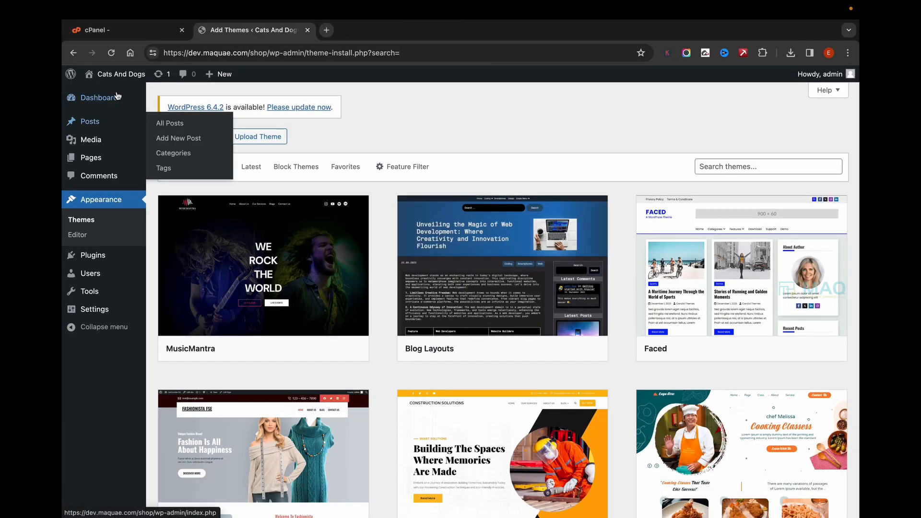
- Search the new plugins for woocommerce, then install and activate the WooCommerce plugin
{"action": "left_click", "coordinate": [99, 98]}
{"action": "mouse_move", "coordinate": [99, 268]}
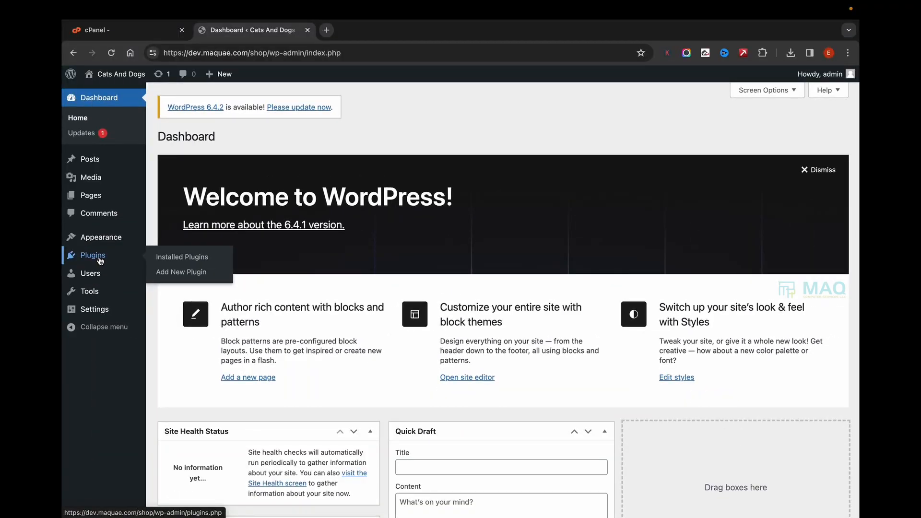
{"action": "left_click", "coordinate": [177, 273]}
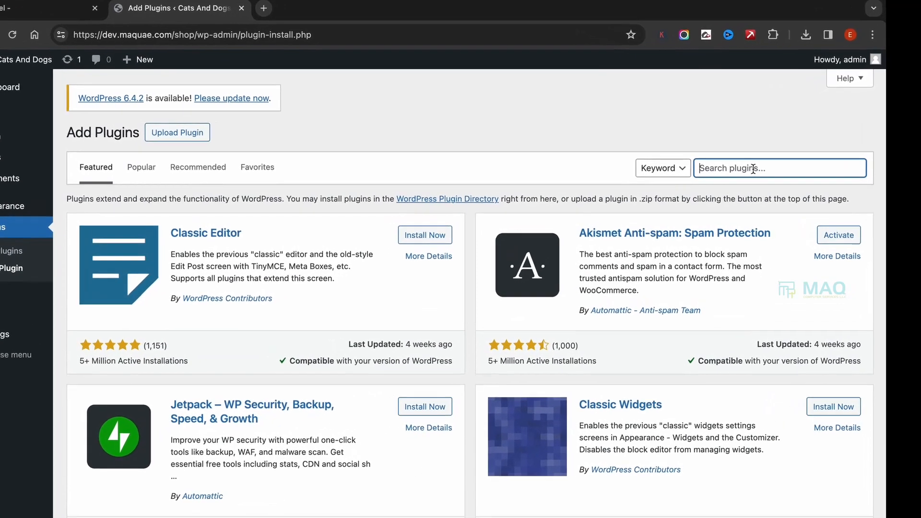
{"action": "type", "text": "woocommerce"}
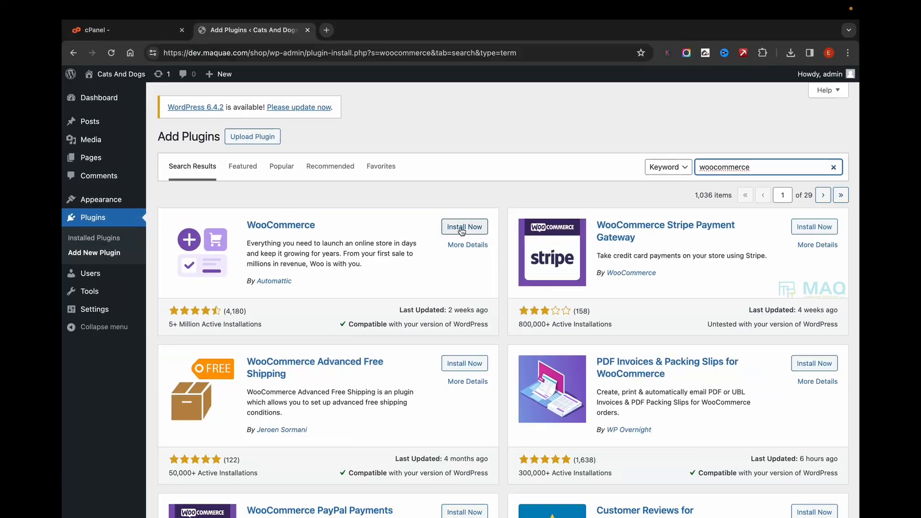
{"action": "left_click", "coordinate": [468, 227]}
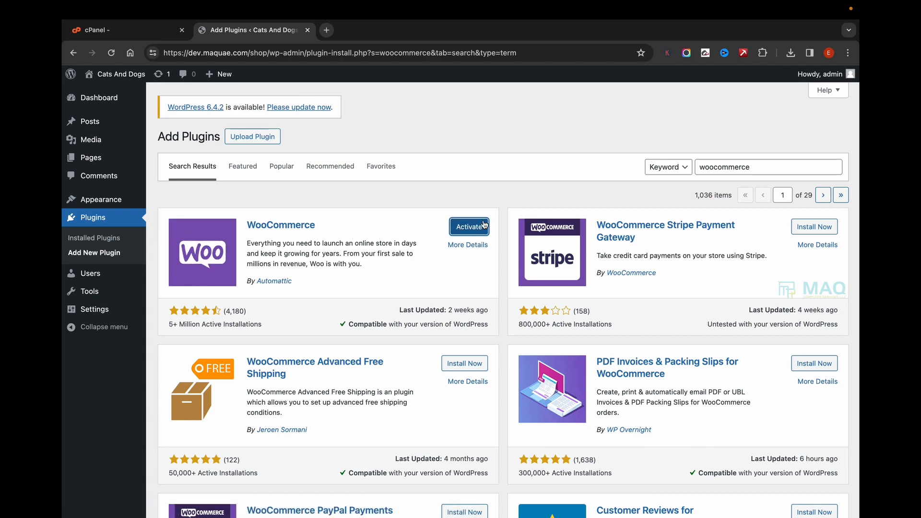
{"action": "left_click", "coordinate": [480, 228]}
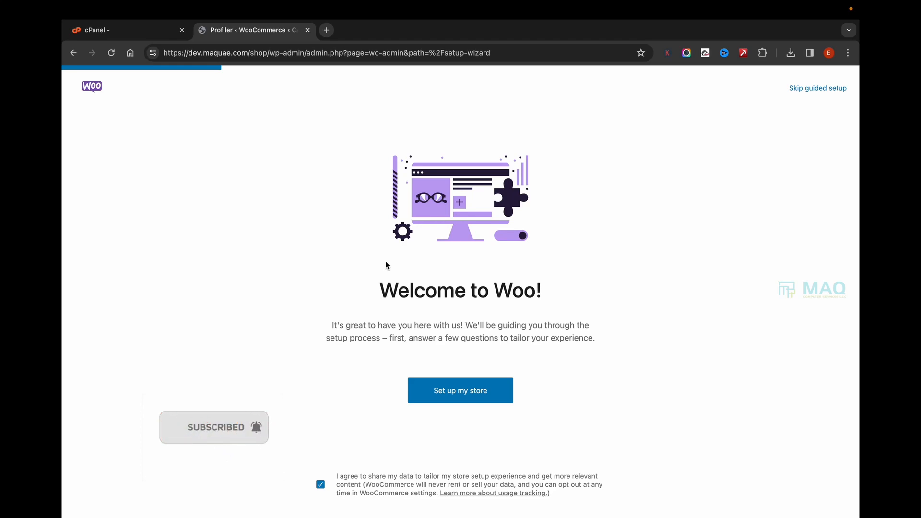
- Start the WooCommerce store setup and choose "I'm just starting my business" as the user profile
{"action": "left_click", "coordinate": [456, 394]}
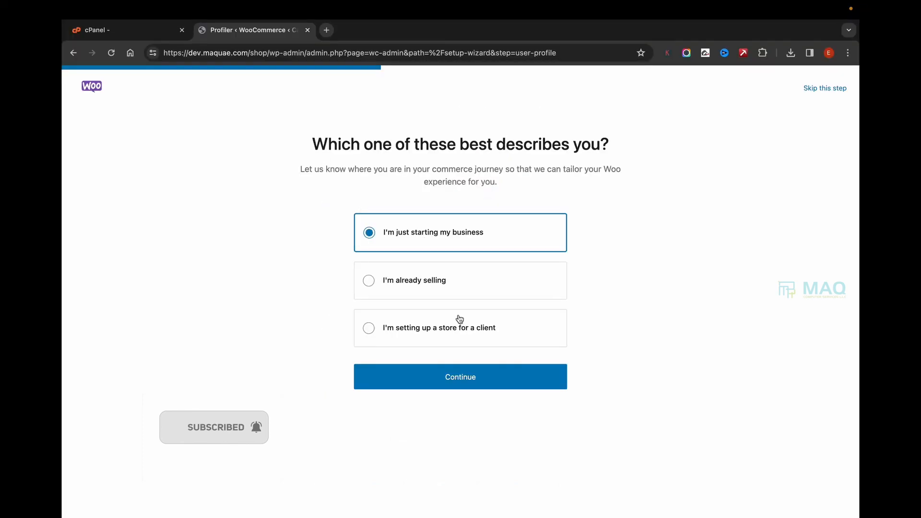
{"action": "left_click", "coordinate": [424, 290]}
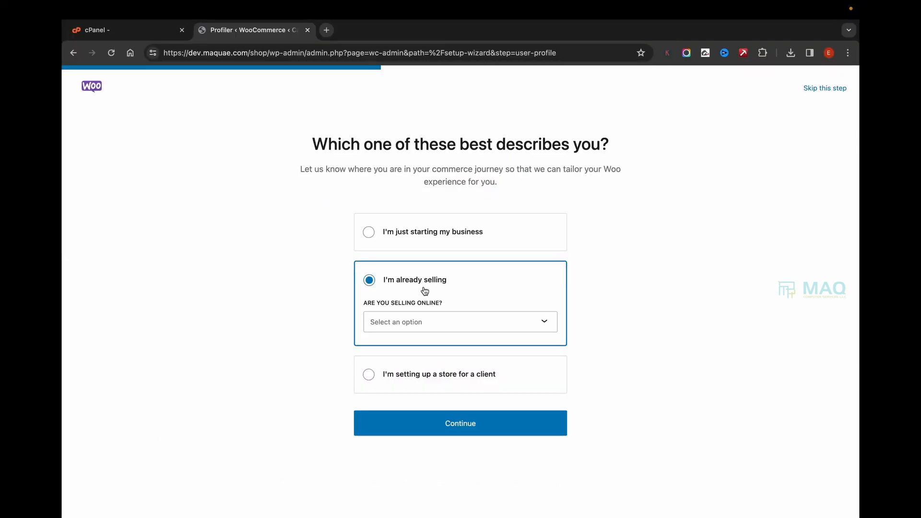
{"action": "left_click", "coordinate": [406, 242]}
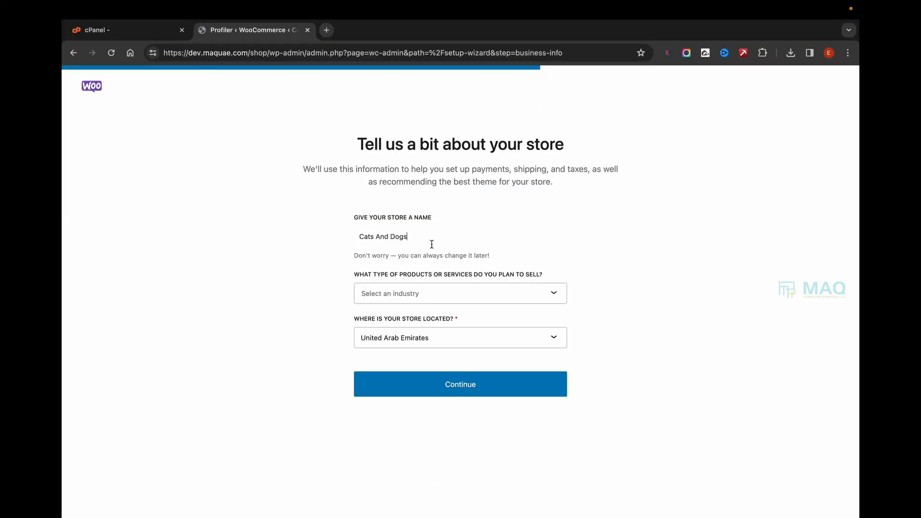
- Extend the store name to Cats And Dogs Food
{"action": "left_click_drag", "start_coordinate": [429, 243], "coordinate": [286, 234]}
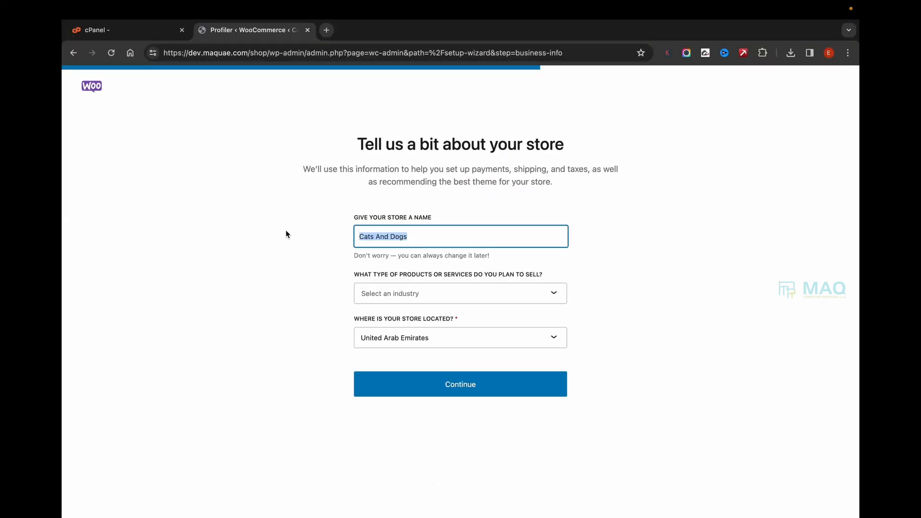
{"action": "key", "text": "Right"}
{"action": "type", "text": "Food"}
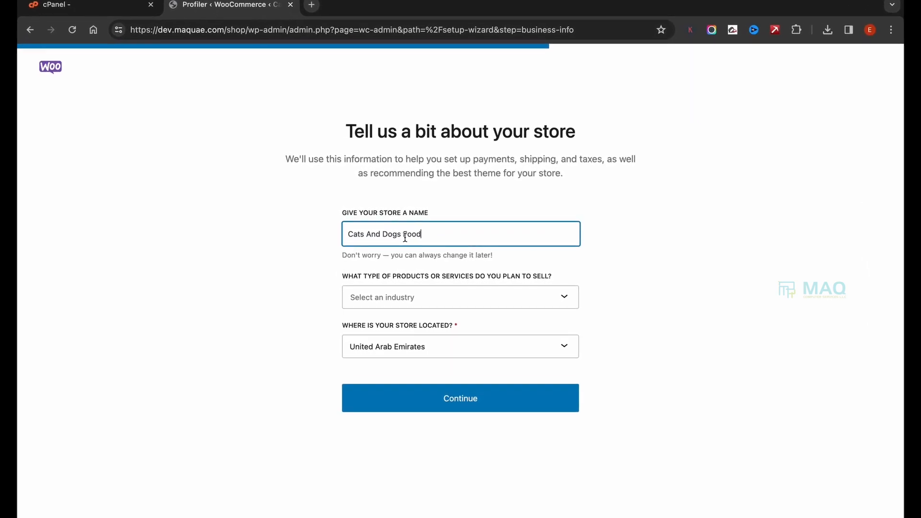
- Set the store's industry to Food and drink, keep United Arab Emirates as its location, and continue the setup
{"action": "left_click", "coordinate": [405, 295]}
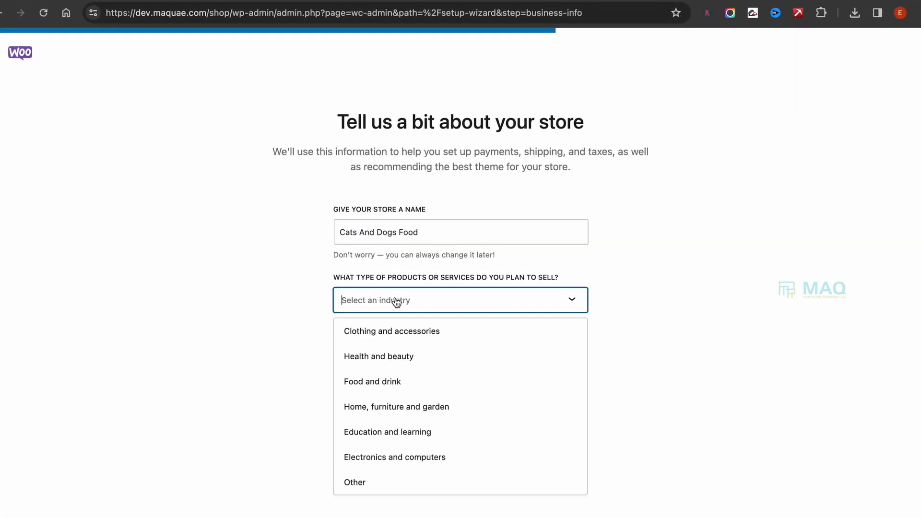
{"action": "type", "text": "foo"}
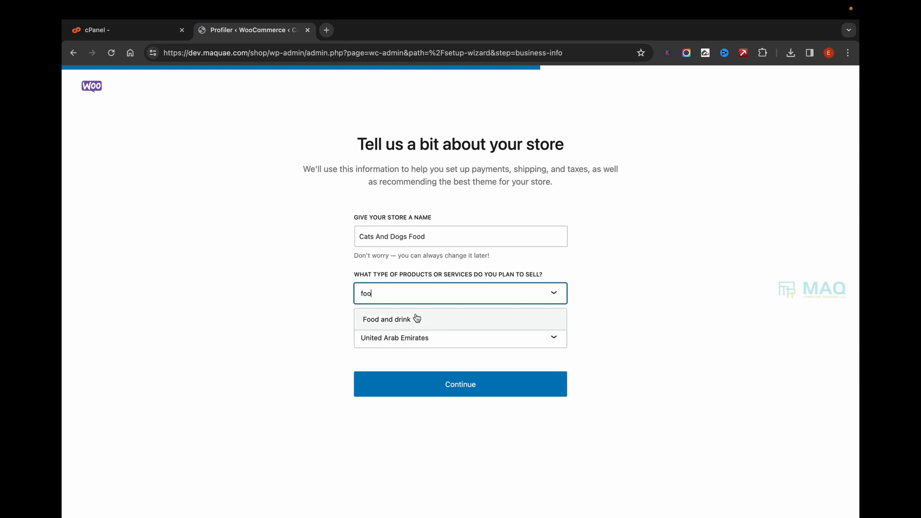
{"action": "left_click", "coordinate": [409, 327]}
{"action": "left_click", "coordinate": [403, 340]}
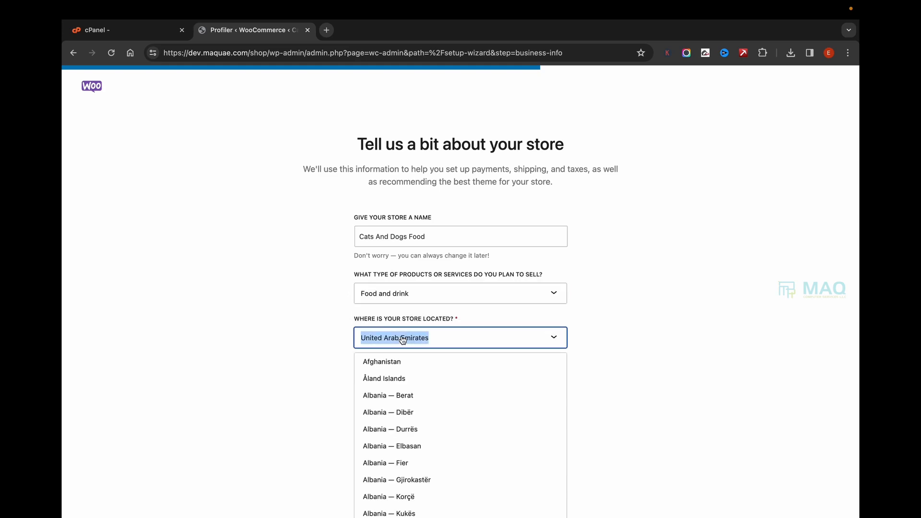
{"action": "key", "text": "Escape"}
{"action": "left_click", "coordinate": [434, 392]}
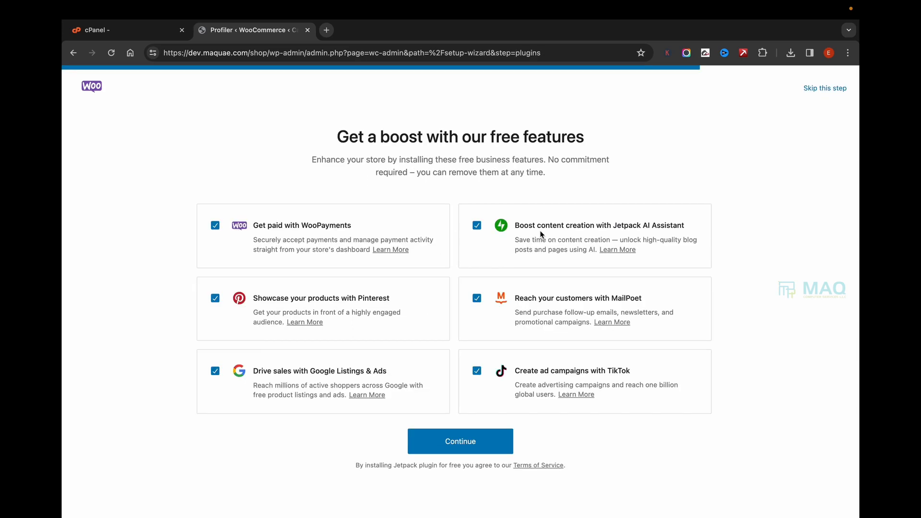
- Deselect all the offered free business features and skip that setup step
{"action": "left_click", "coordinate": [479, 374]}
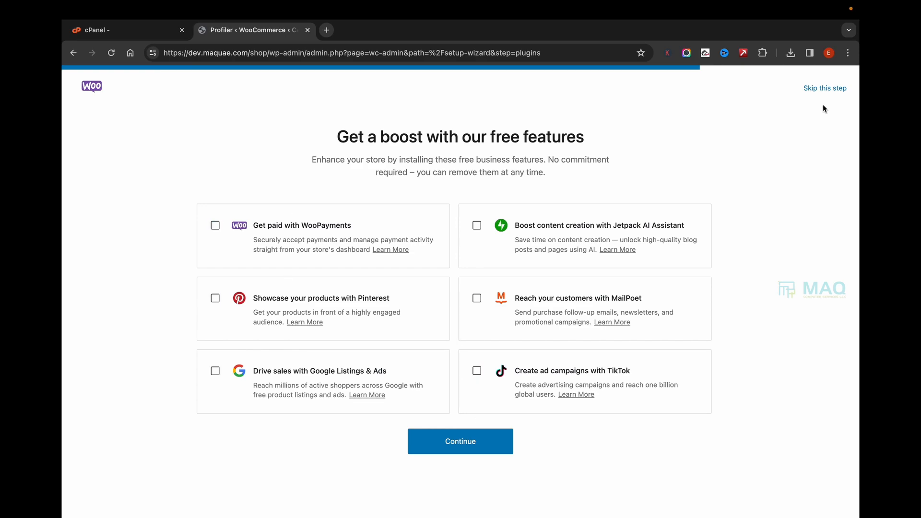
{"action": "left_click", "coordinate": [826, 89]}
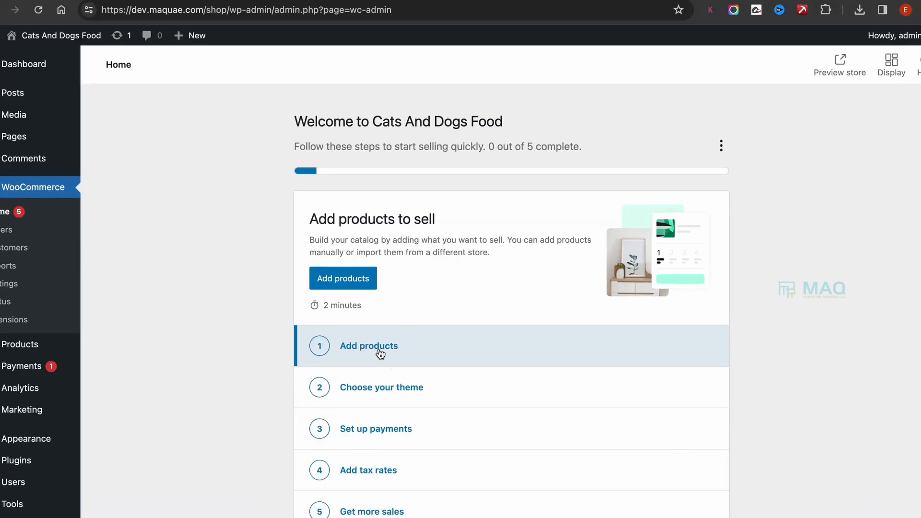
- Start adding a physical product to the store and dismiss the guided product tour
{"action": "left_click", "coordinate": [379, 350]}
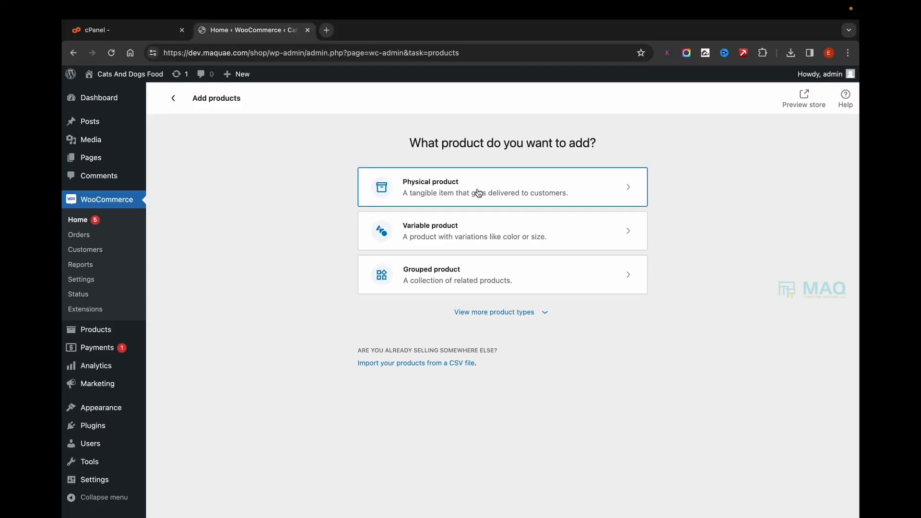
{"action": "left_click", "coordinate": [481, 178]}
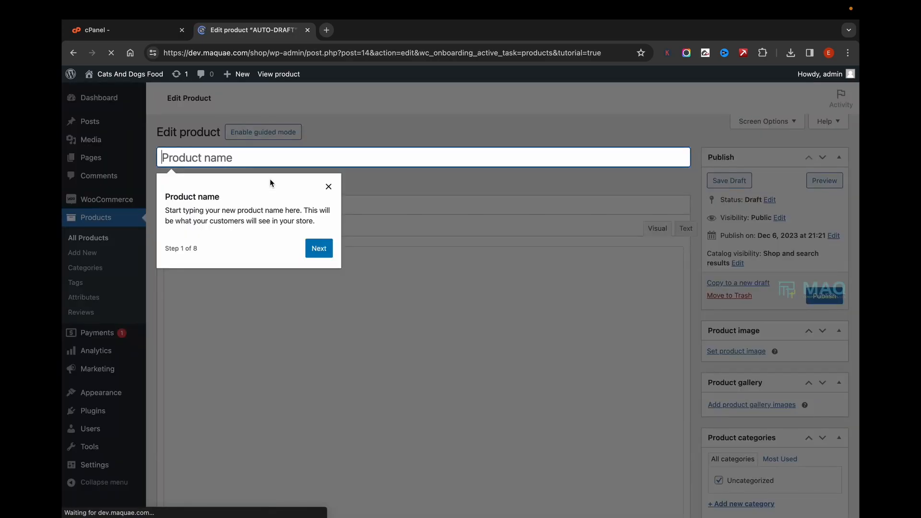
{"action": "left_click", "coordinate": [329, 186]}
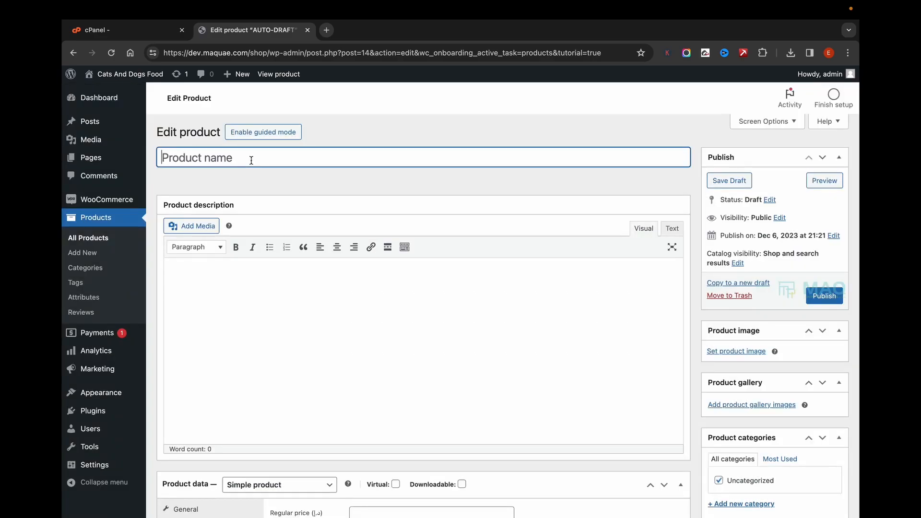
- Name the product Dog Food and copy that name into the product description
{"action": "type", "text": "Dog Food"}
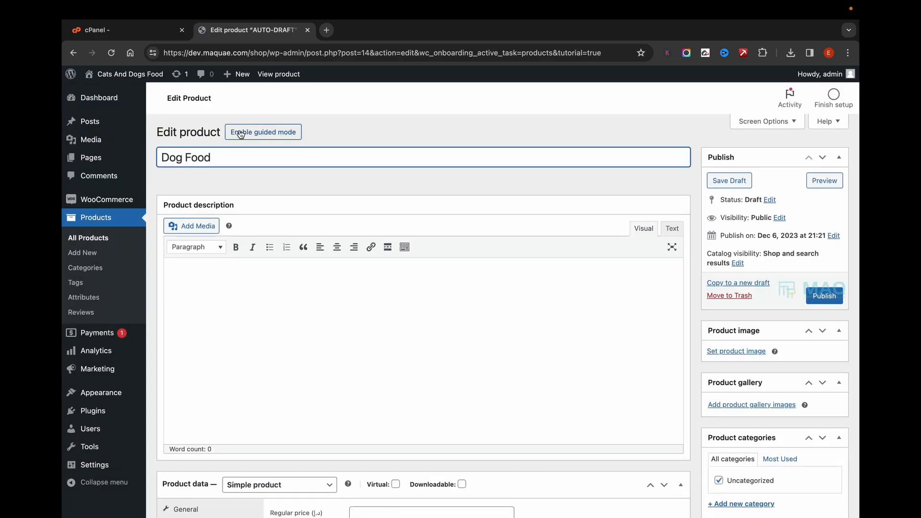
{"action": "left_click", "coordinate": [229, 277]}
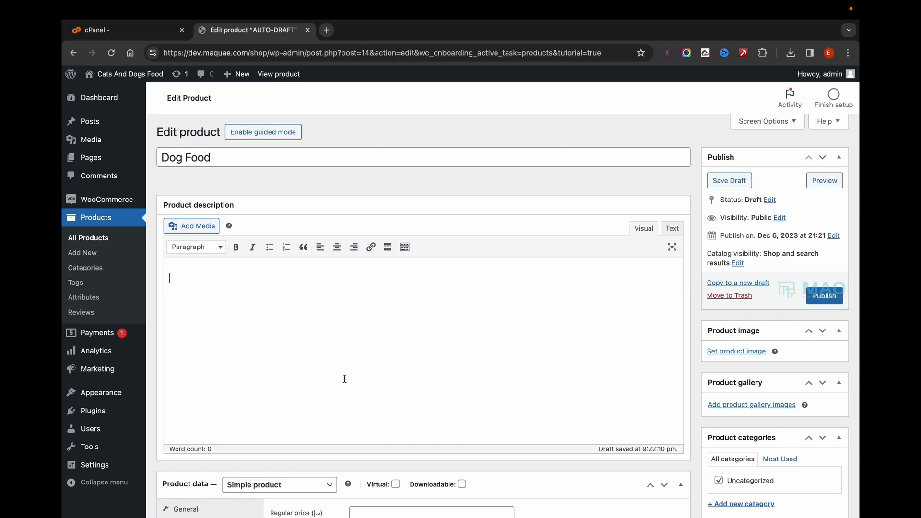
{"action": "scroll", "coordinate": [344, 379], "scroll_direction": "down", "scroll_amount": 1}
{"action": "scroll", "coordinate": [288, 188], "scroll_direction": "up", "scroll_amount": 1}
{"action": "left_click_drag", "start_coordinate": [217, 158], "coordinate": [120, 153]}
{"action": "key", "text": "super+c"}
{"action": "left_click", "coordinate": [323, 315]}
{"action": "key", "text": "super+v"}
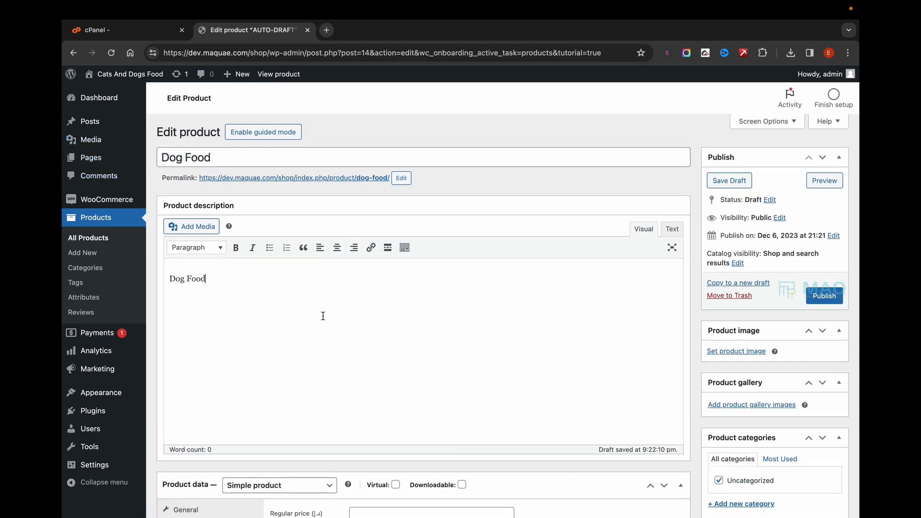
- Set the product's regular price to 100 and its sale price to 80
{"action": "scroll", "coordinate": [322, 314], "scroll_direction": "down", "scroll_amount": 4}
{"action": "left_click", "coordinate": [372, 298]}
{"action": "type", "text": "100"}
{"action": "left_click", "coordinate": [412, 325]}
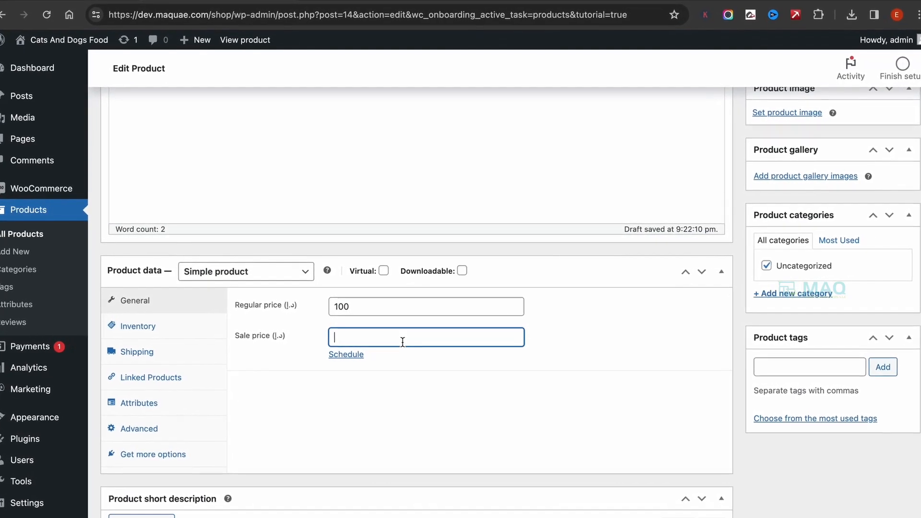
{"action": "type", "text": "80"}
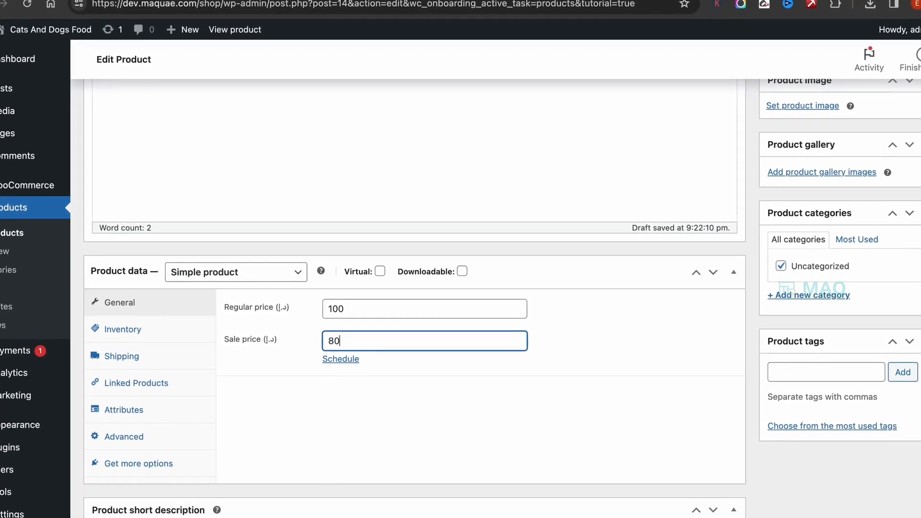
- Enable stock quantity tracking for the product in its inventory data and set the quantity to 10
{"action": "left_click", "coordinate": [128, 329]}
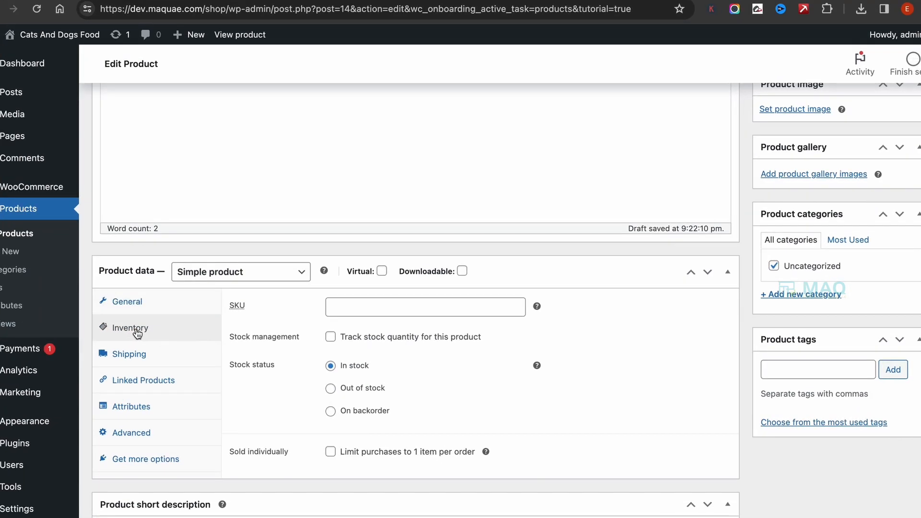
{"action": "left_click", "coordinate": [393, 309]}
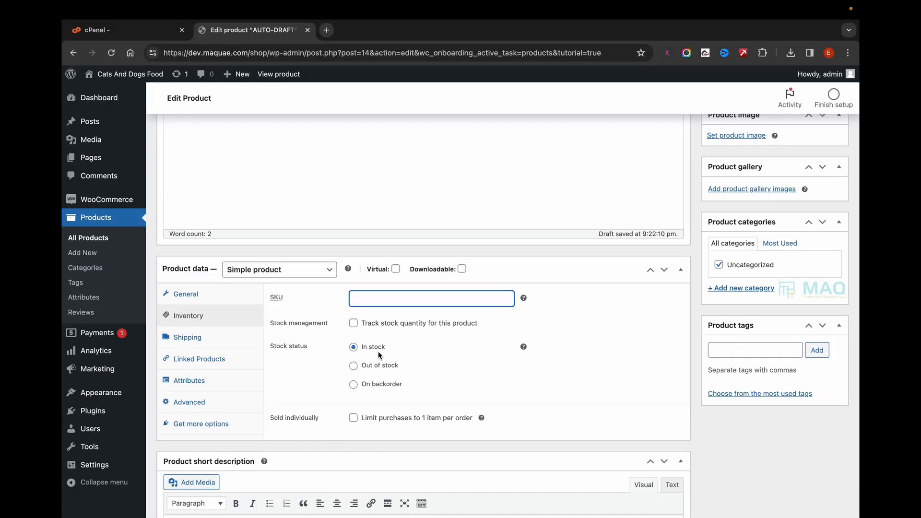
{"action": "left_click", "coordinate": [363, 324]}
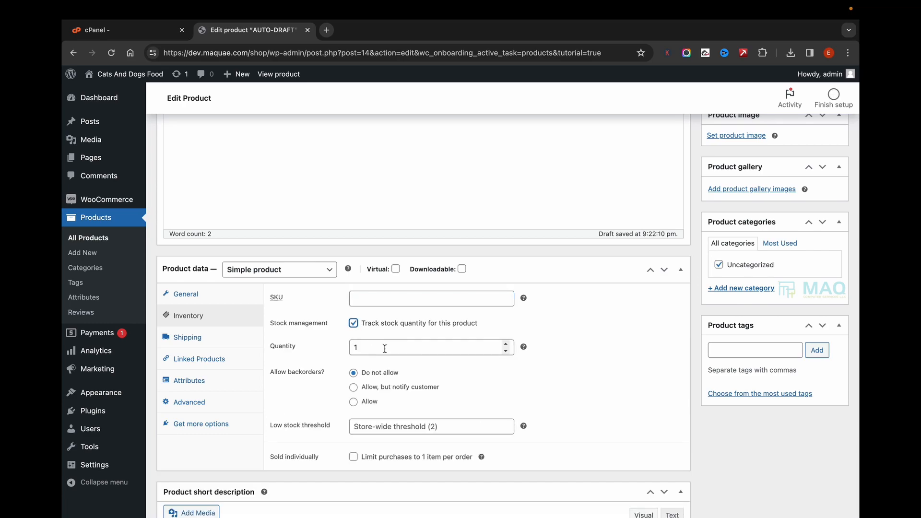
{"action": "left_click", "coordinate": [382, 348]}
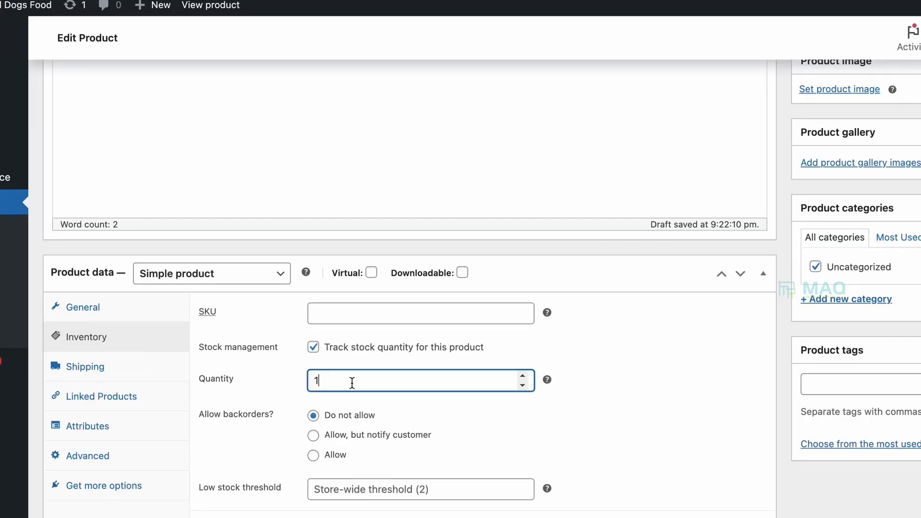
{"action": "type", "text": "00"}
- Add a new product attribute named Size with the values "1 Kg, 2 Kg" and save it
{"action": "left_click", "coordinate": [94, 369]}
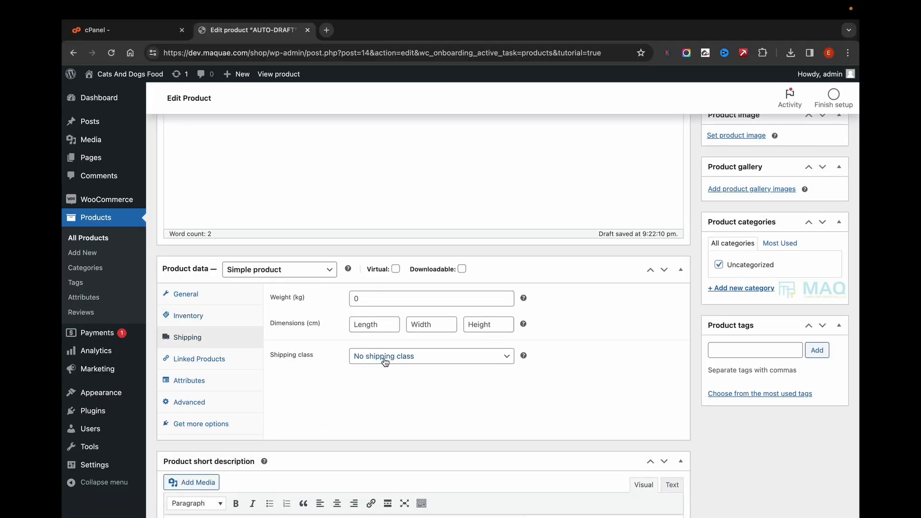
{"action": "left_click", "coordinate": [206, 387]}
{"action": "left_click", "coordinate": [292, 343]}
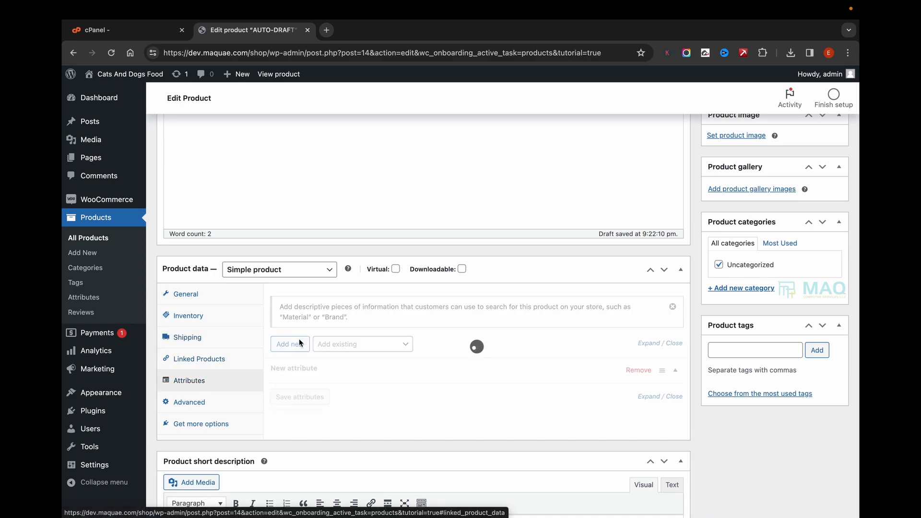
{"action": "scroll", "coordinate": [317, 320], "scroll_direction": "down", "scroll_amount": 3}
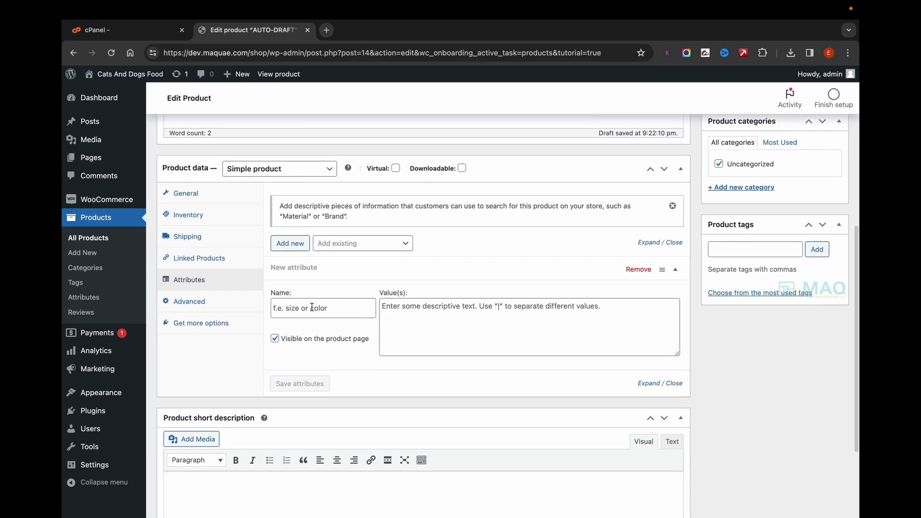
{"action": "left_click", "coordinate": [311, 307]}
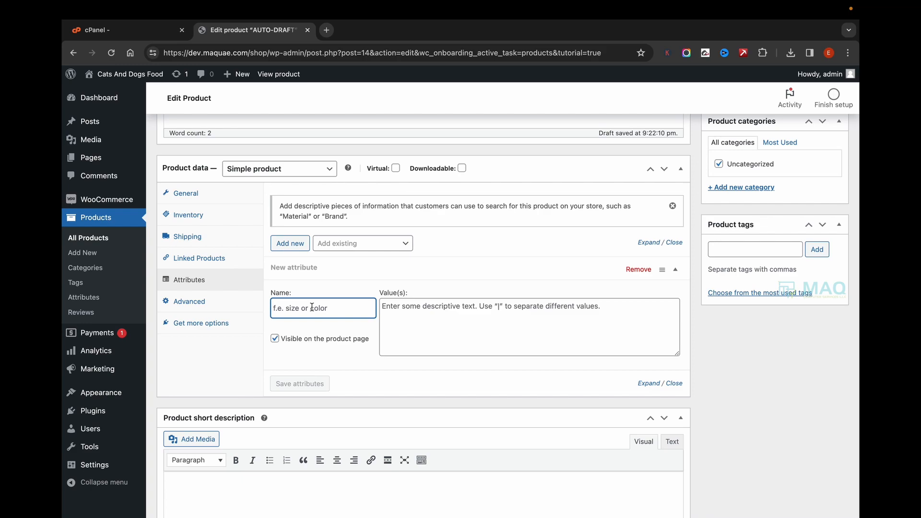
{"action": "type", "text": "Size"}
{"action": "key", "text": "Tab"}
{"action": "type", "text": "1 Kg, 2 K"}
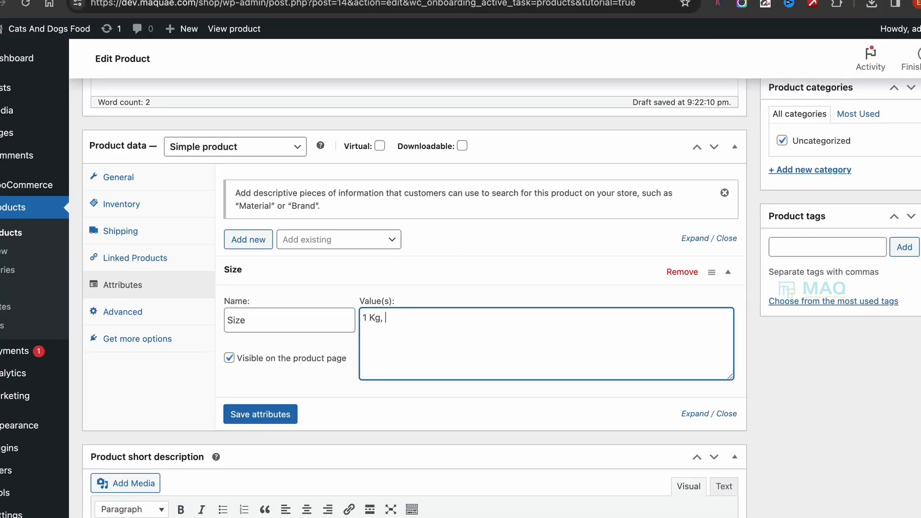
{"action": "type", "text": "G"}
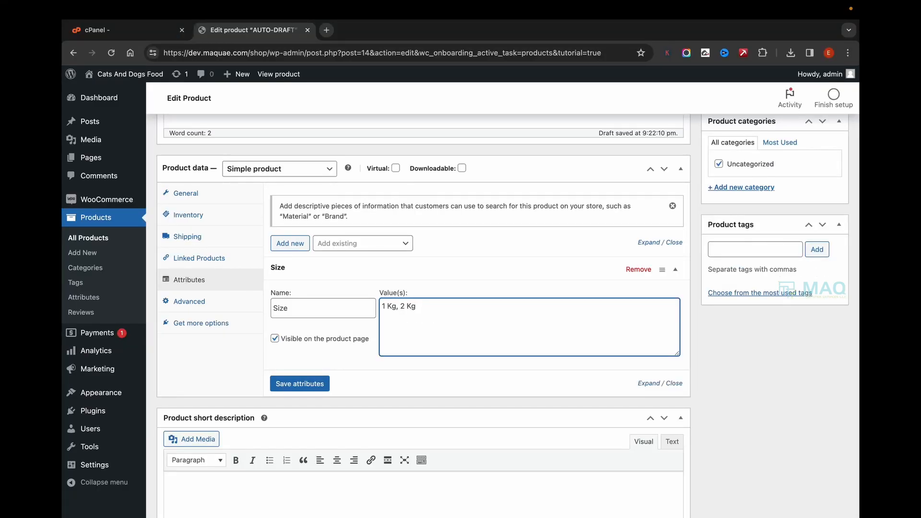
{"action": "left_click", "coordinate": [300, 384]}
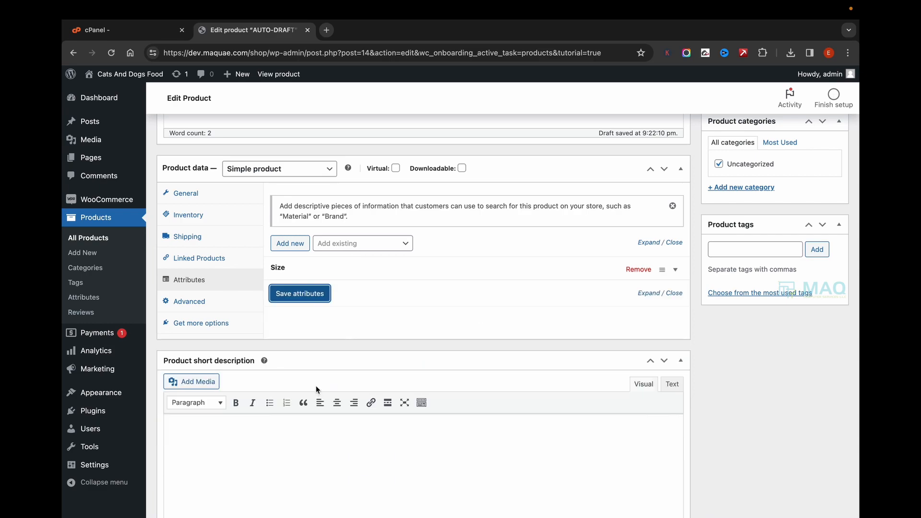
- Upload 81xyE8OZBqL.jpg from the Downloads folder and set it as the product image
{"action": "scroll", "coordinate": [547, 259], "scroll_direction": "up", "scroll_amount": 4}
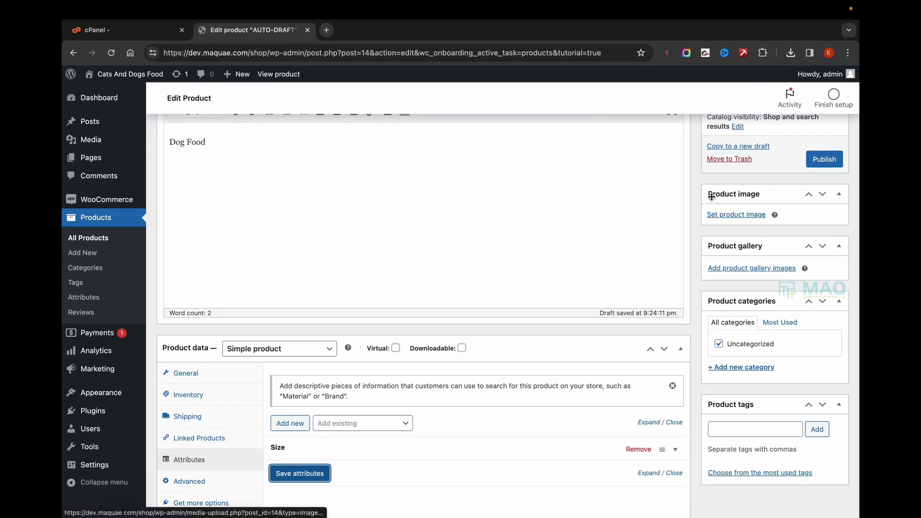
{"action": "left_click", "coordinate": [733, 215]}
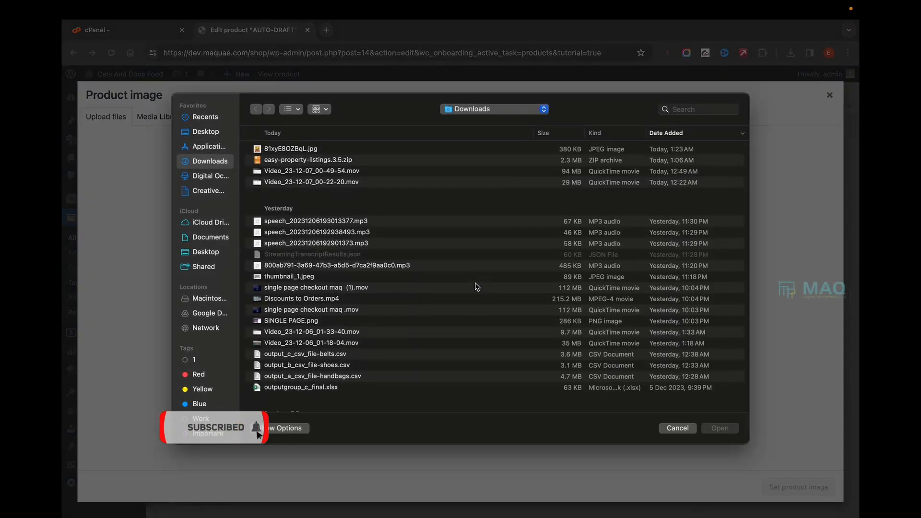
{"action": "double_click", "coordinate": [322, 160]}
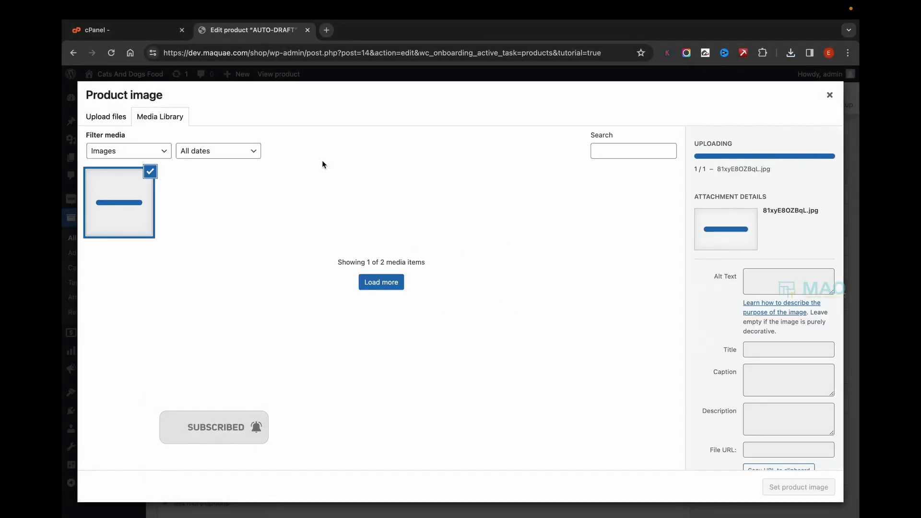
{"action": "left_click", "coordinate": [799, 487]}
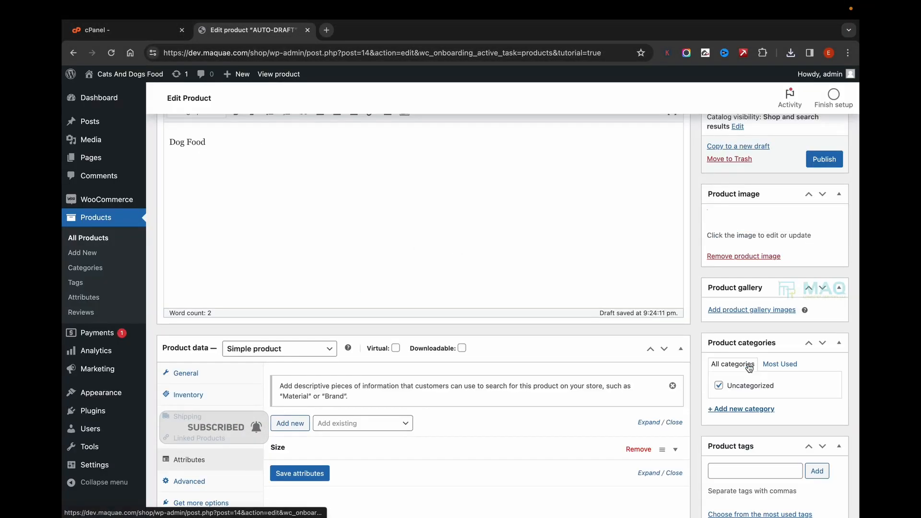
- Upload Untitleddesign_21.webp from the Downloads folder and add it to the product gallery
{"action": "scroll", "coordinate": [764, 335], "scroll_direction": "down", "scroll_amount": 3}
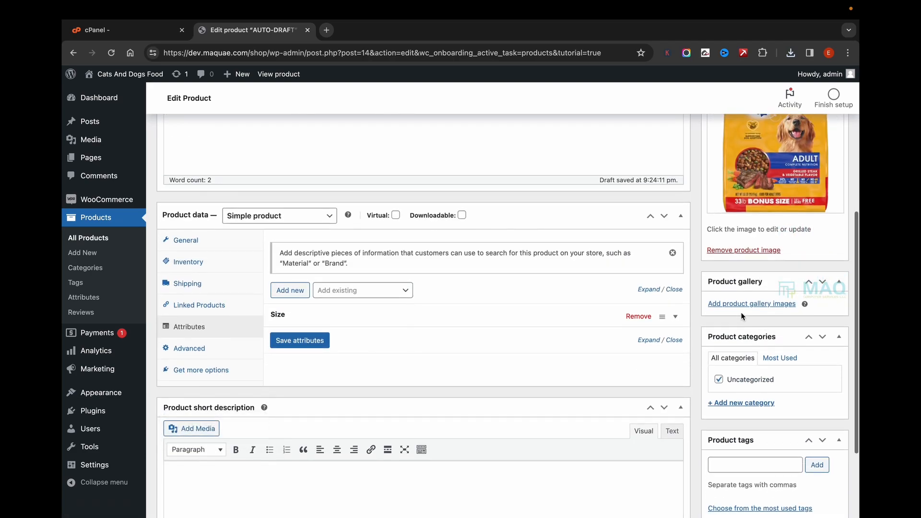
{"action": "left_click", "coordinate": [740, 307]}
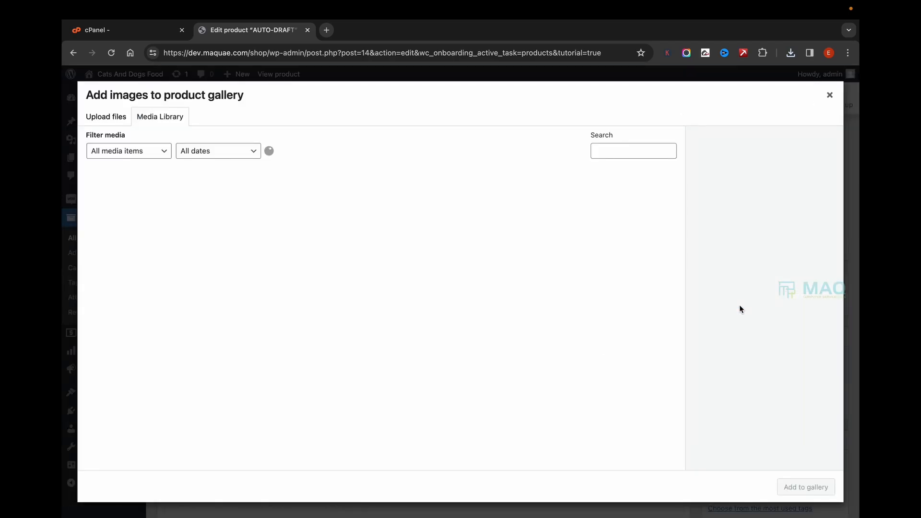
{"action": "left_click", "coordinate": [105, 117]}
{"action": "left_click", "coordinate": [467, 288]}
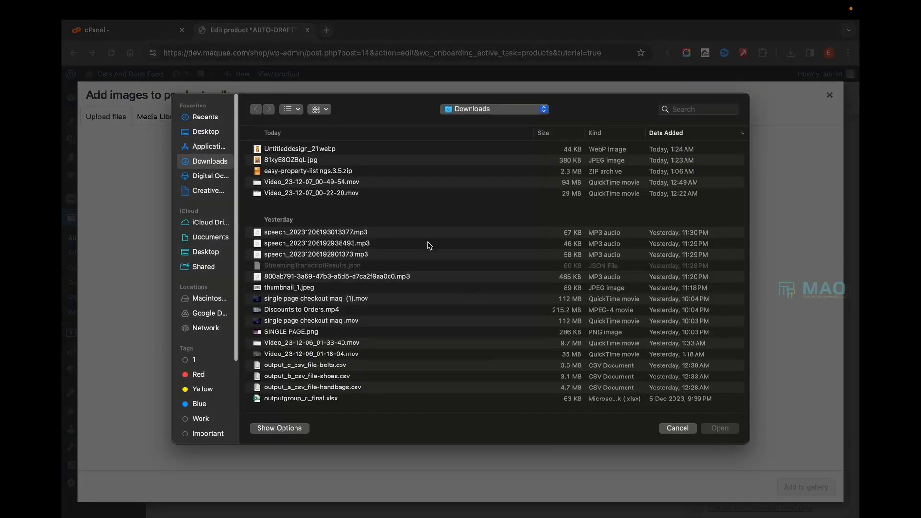
{"action": "double_click", "coordinate": [331, 150]}
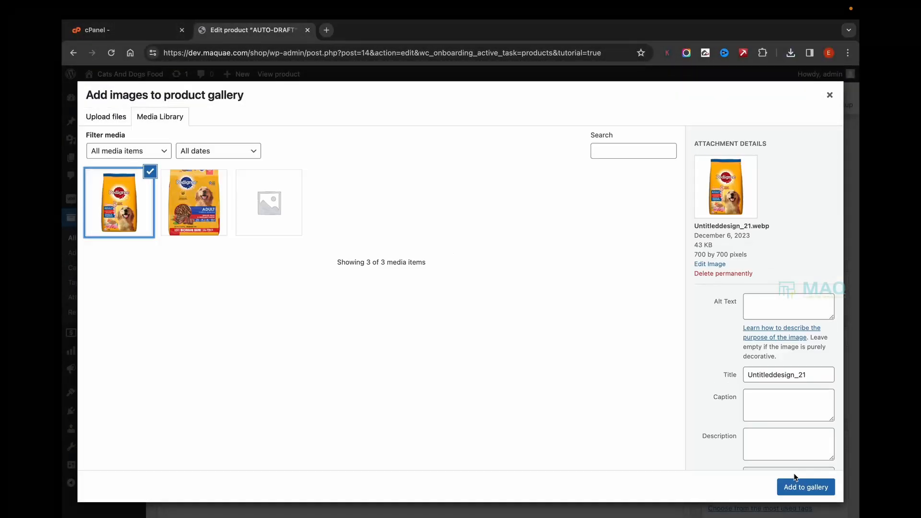
{"action": "left_click", "coordinate": [795, 477]}
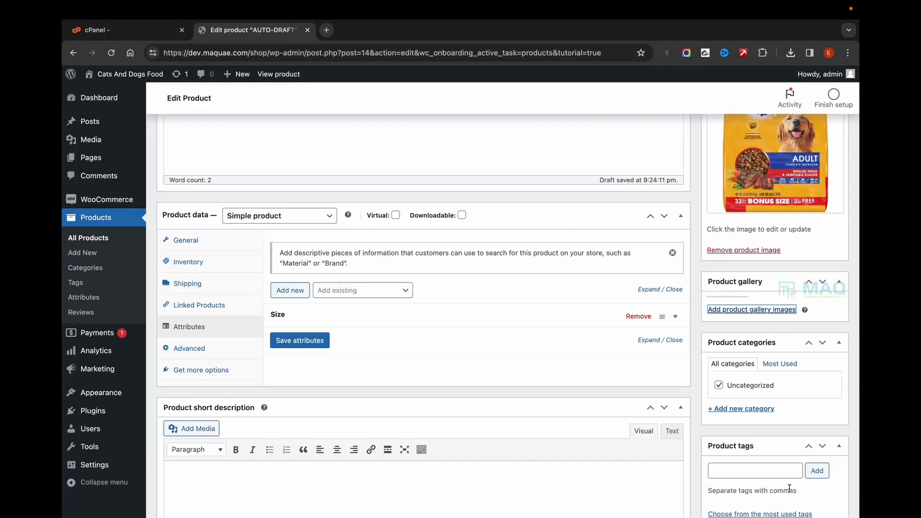
- Add the existing main product image from the media library to the product gallery as well
{"action": "left_click", "coordinate": [749, 354]}
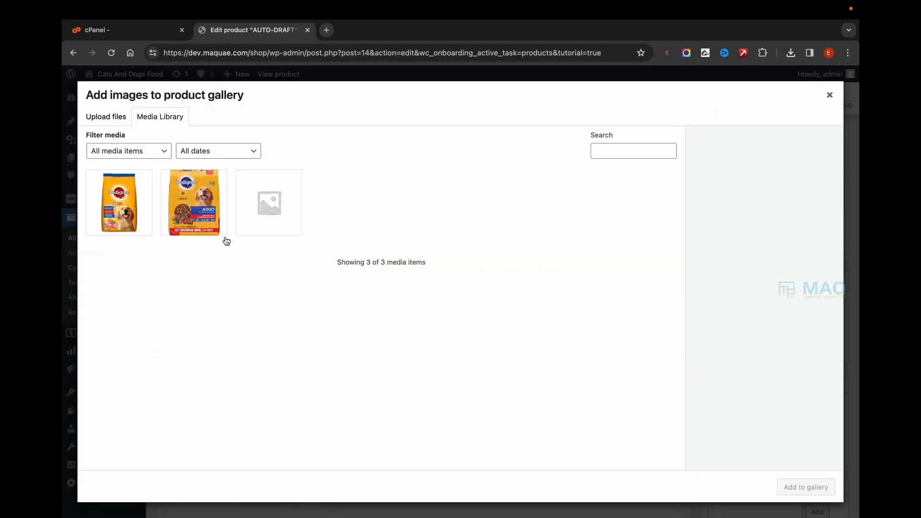
{"action": "left_click", "coordinate": [194, 196]}
{"action": "left_click", "coordinate": [799, 487]}
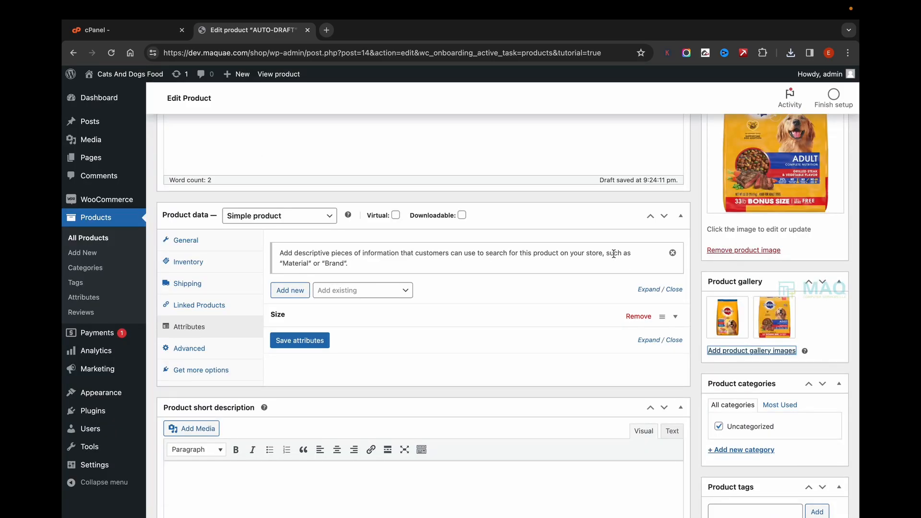
{"action": "scroll", "coordinate": [626, 390], "scroll_direction": "down", "scroll_amount": 3}
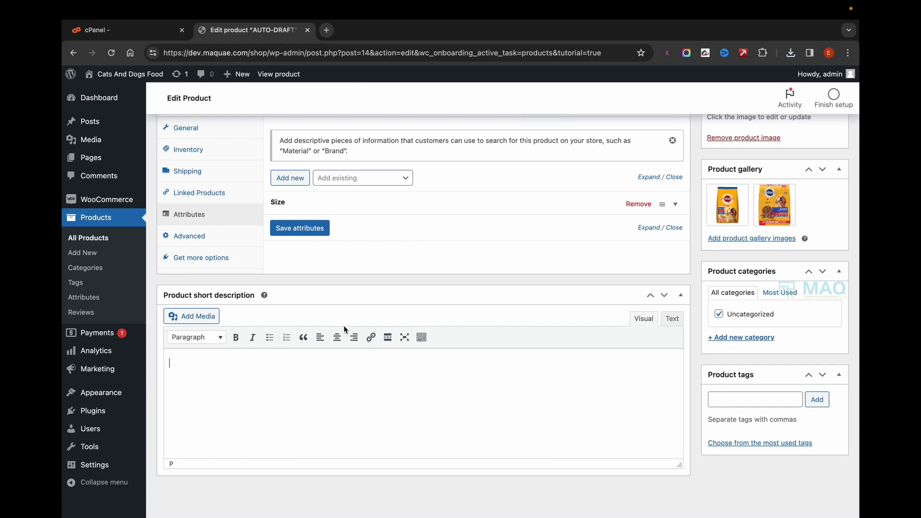
- Fill the short description with "Dog Food short descp", reusing the text of the main description, and publish the product
{"action": "scroll", "coordinate": [318, 282], "scroll_direction": "up", "scroll_amount": 8}
{"action": "left_click_drag", "start_coordinate": [251, 278], "coordinate": [112, 282]}
{"action": "key", "text": "ctrl+c"}
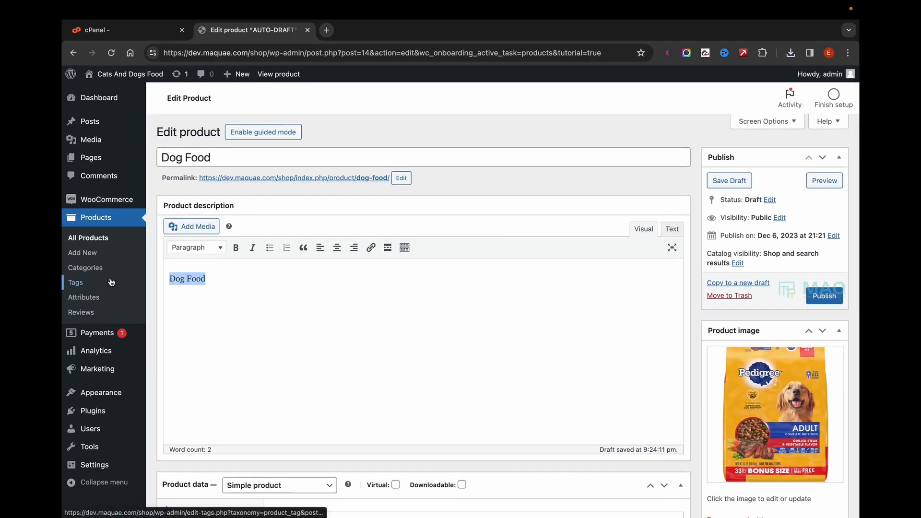
{"action": "scroll", "coordinate": [305, 365], "scroll_direction": "down", "scroll_amount": 8}
{"action": "left_click", "coordinate": [253, 369]}
{"action": "key", "text": "ctrl+v"}
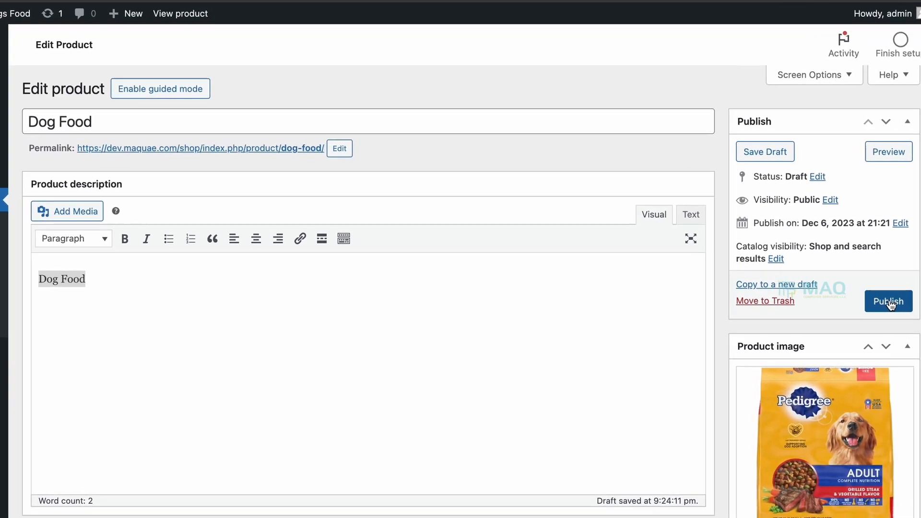
{"action": "left_click", "coordinate": [888, 302]}
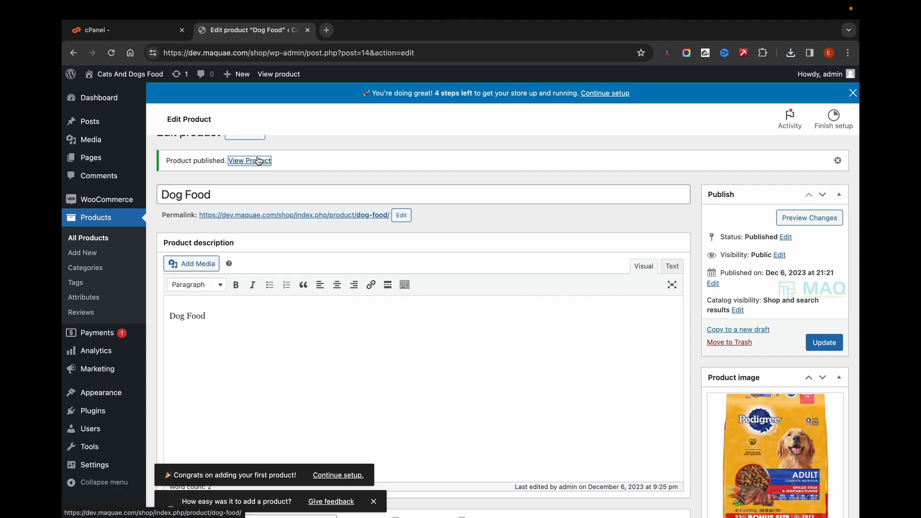
- View the published Dog Food product page on the storefront and close it again
{"action": "left_click", "coordinate": [258, 161], "text": "super"}
{"action": "left_click", "coordinate": [396, 34]}
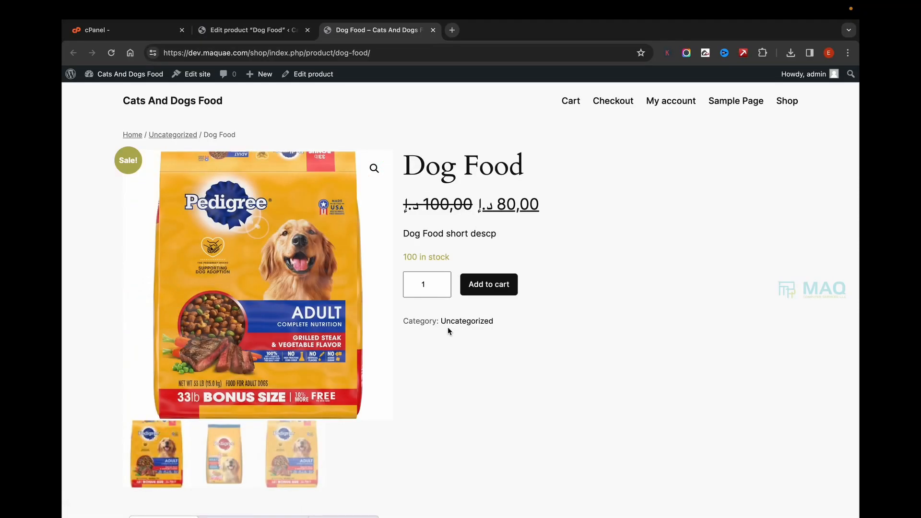
{"action": "left_click", "coordinate": [433, 30]}
- Open the shop's home page in a new tab, check it, and return to the product editor
{"action": "mouse_move", "coordinate": [115, 75]}
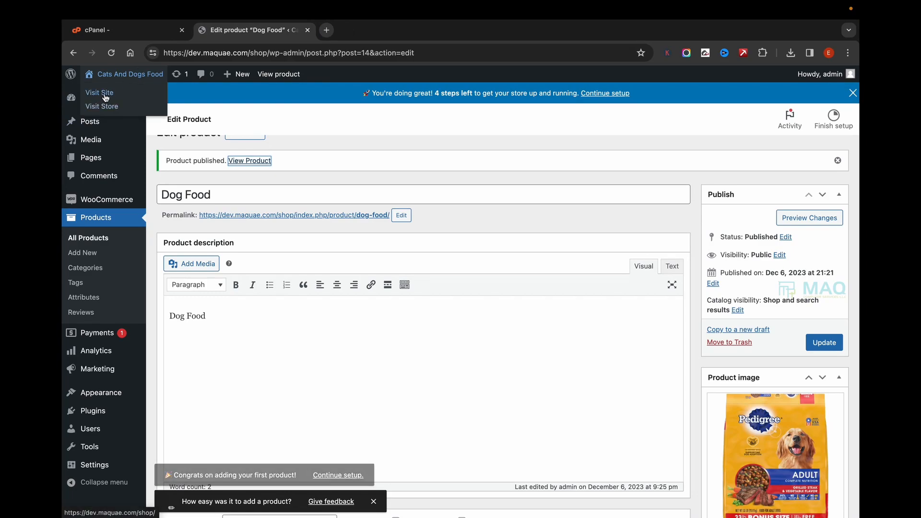
{"action": "right_click", "coordinate": [105, 97]}
{"action": "left_click", "coordinate": [144, 99]}
{"action": "left_click", "coordinate": [366, 30]}
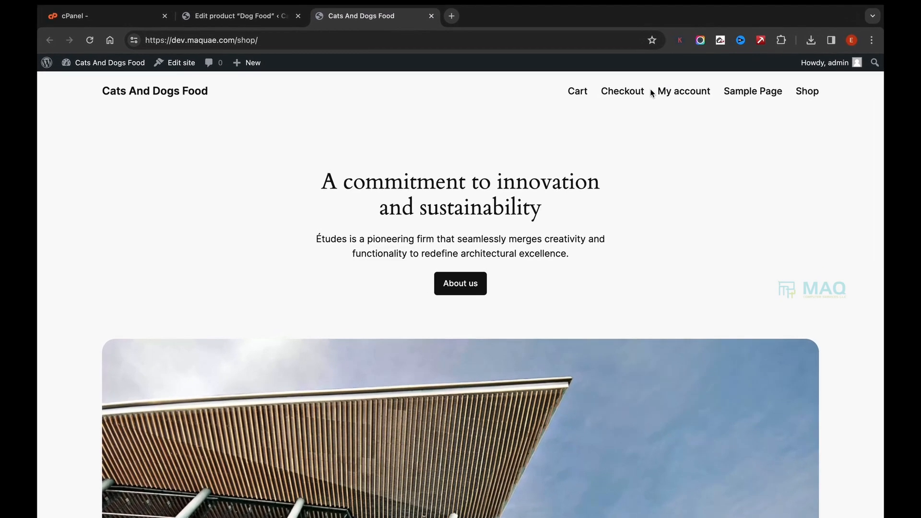
{"action": "left_click", "coordinate": [231, 8]}
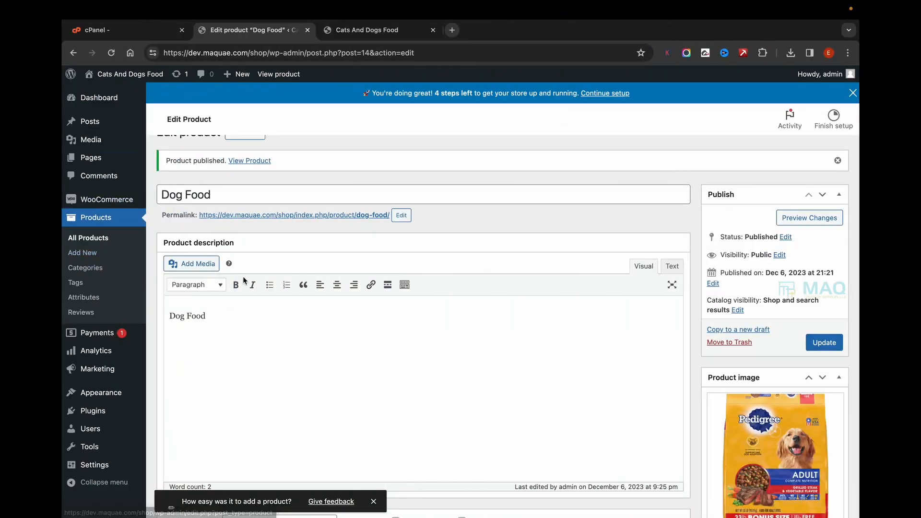
- Add a new product category named Dog Food with no parent category
{"action": "left_click", "coordinate": [105, 238]}
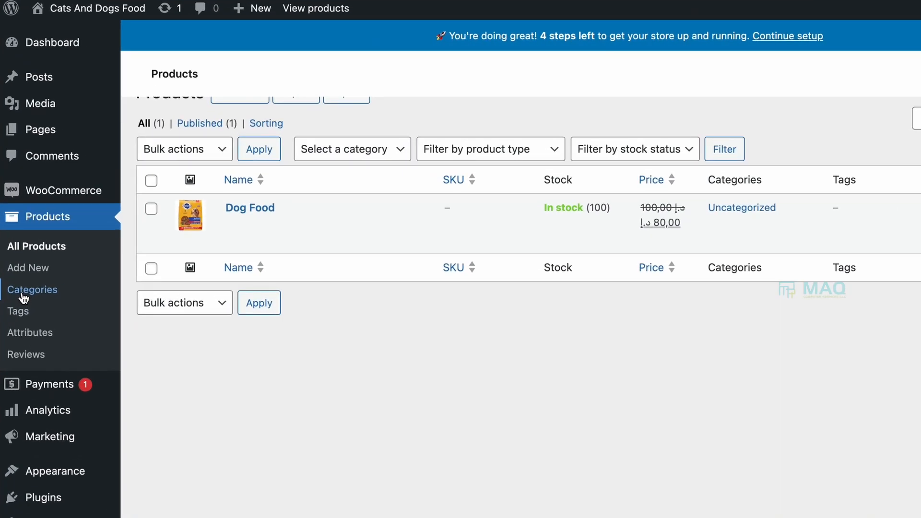
{"action": "left_click", "coordinate": [23, 297]}
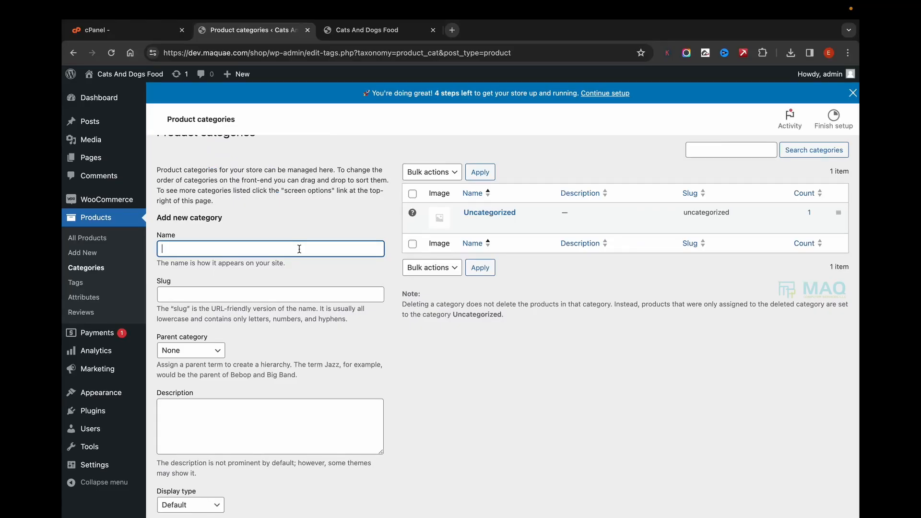
{"action": "type", "text": "Dog"}
{"action": "key", "text": "Tab"}
{"action": "type", "text": "d"}
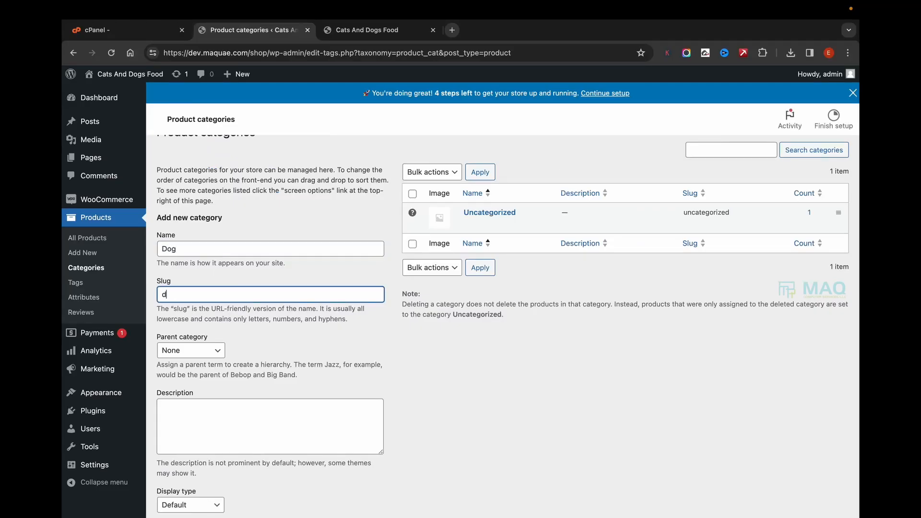
{"action": "left_click", "coordinate": [182, 248]}
{"action": "type", "text": "Food"}
{"action": "left_click", "coordinate": [207, 463]}
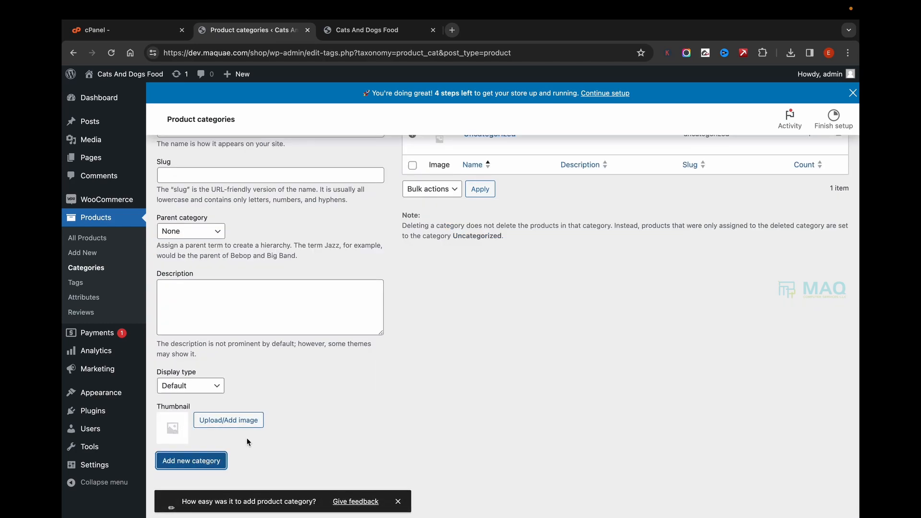
- Move the Dog Food product from the Uncategorized category to the Dog Food category and update it
{"action": "left_click", "coordinate": [92, 240]}
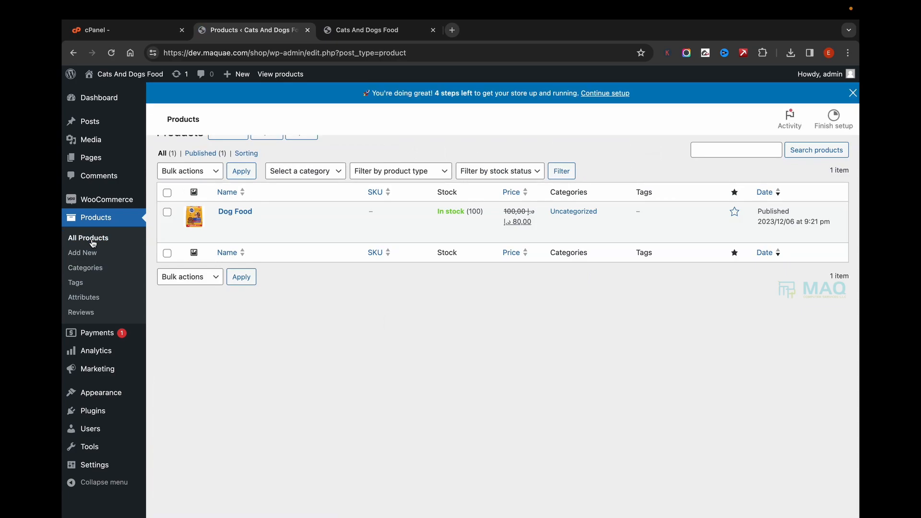
{"action": "left_click", "coordinate": [235, 211]}
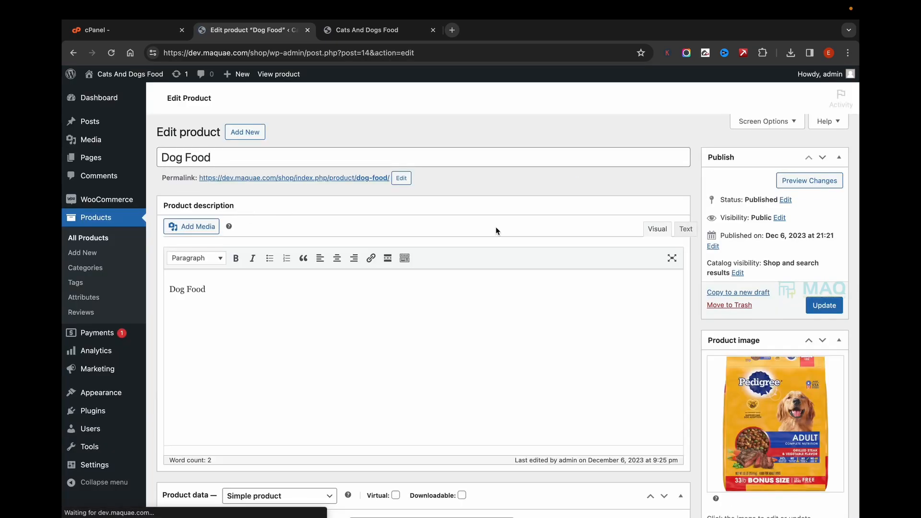
{"action": "scroll", "coordinate": [774, 316], "scroll_direction": "down", "scroll_amount": 5}
{"action": "scroll", "coordinate": [721, 335], "scroll_direction": "down", "scroll_amount": 4}
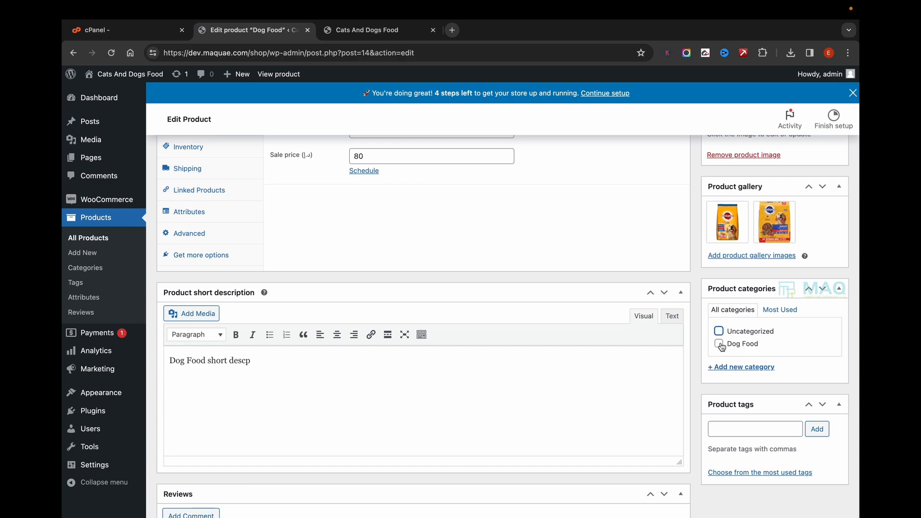
{"action": "left_click", "coordinate": [720, 345]}
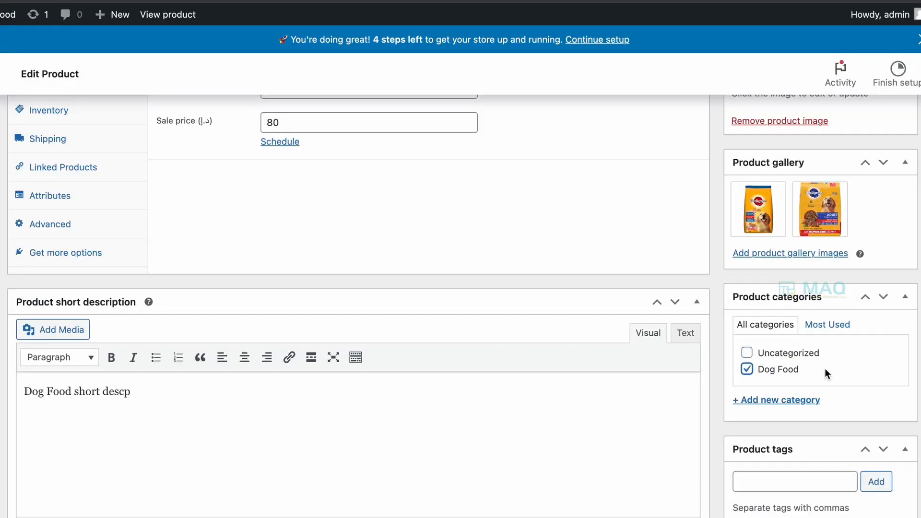
{"action": "scroll", "coordinate": [824, 367], "scroll_direction": "up", "scroll_amount": 10}
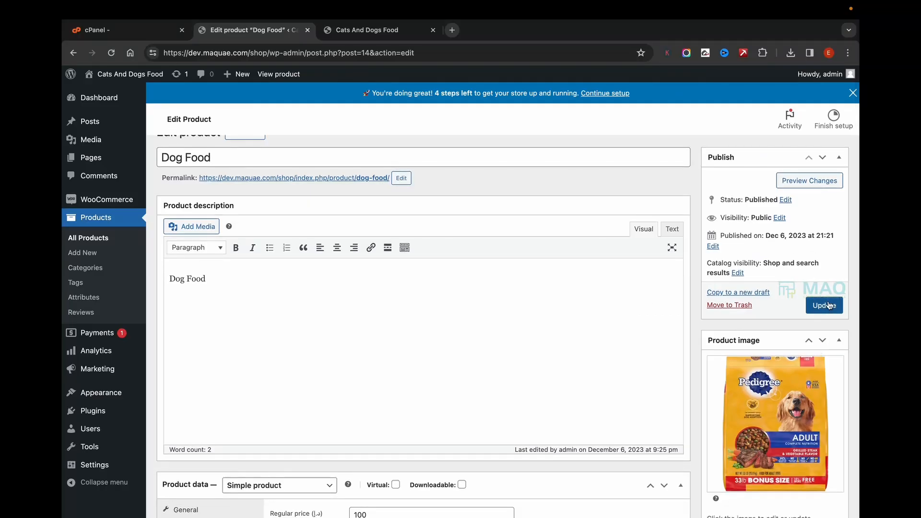
{"action": "left_click", "coordinate": [826, 304]}
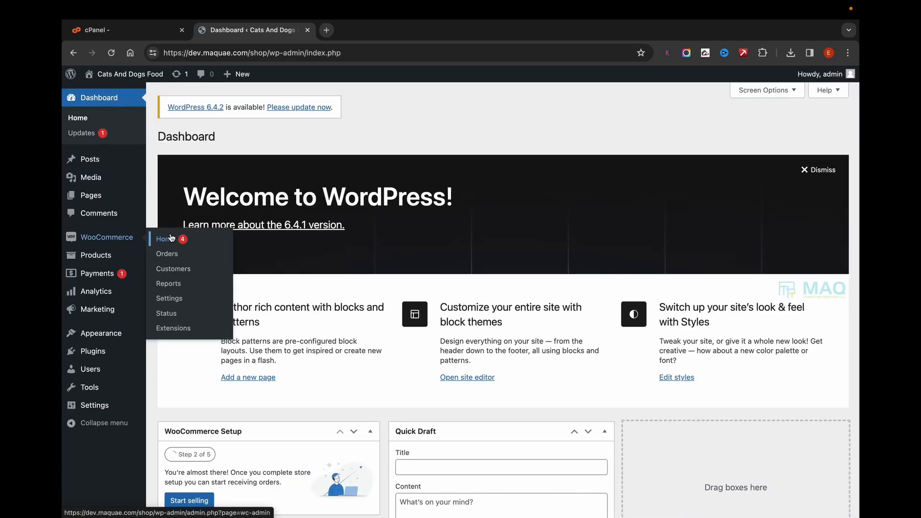
- Open the shop site in a new tab and look over its Cart page and the New in store listing
{"action": "mouse_move", "coordinate": [123, 74]}
{"action": "right_click", "coordinate": [109, 94]}
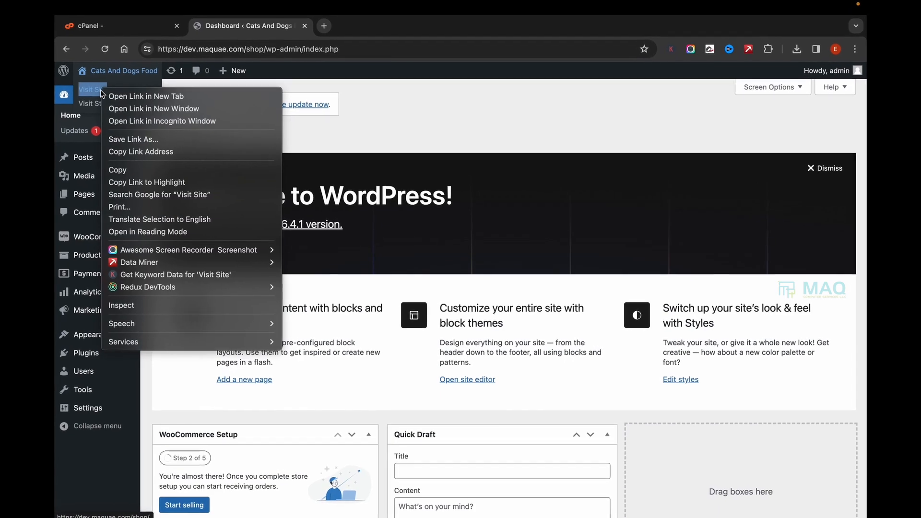
{"action": "left_click", "coordinate": [120, 96]}
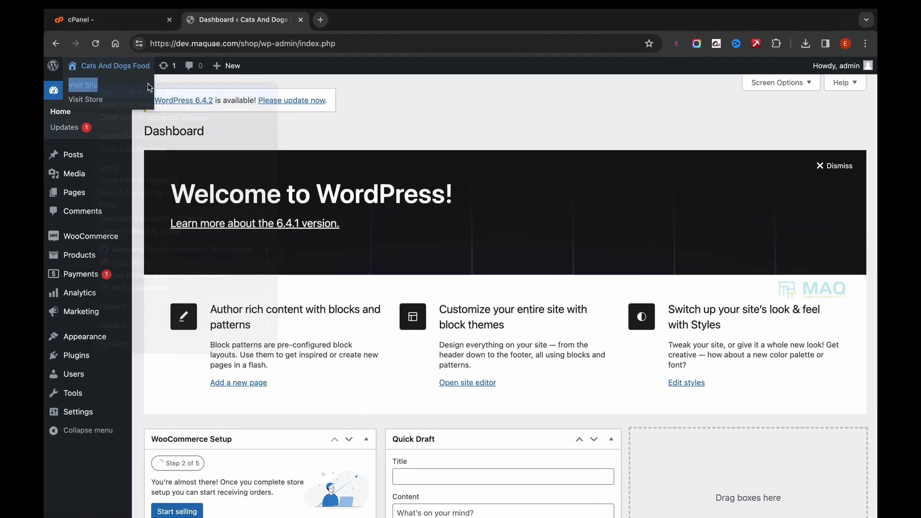
{"action": "left_click", "coordinate": [339, 26]}
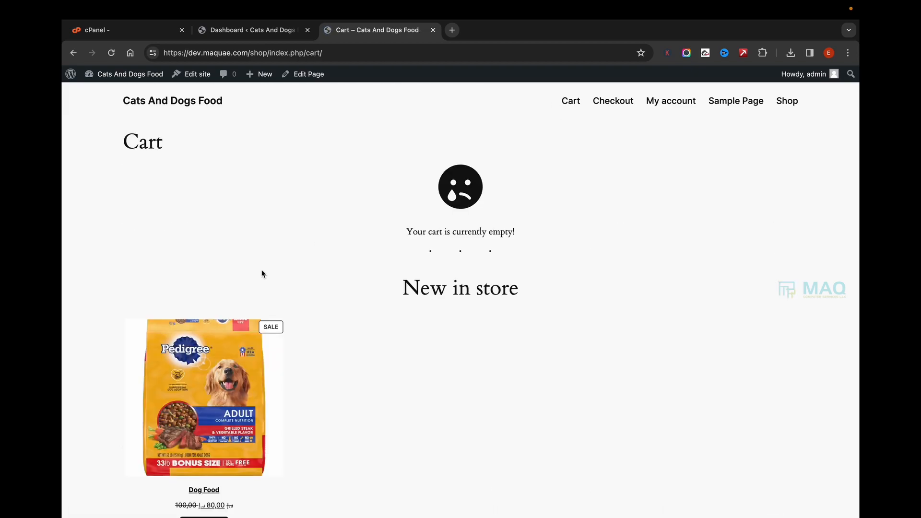
{"action": "scroll", "coordinate": [210, 374], "scroll_direction": "down", "scroll_amount": 2}
{"action": "scroll", "coordinate": [210, 374], "scroll_direction": "down", "scroll_amount": 3}
{"action": "scroll", "coordinate": [327, 245], "scroll_direction": "up", "scroll_amount": 2}
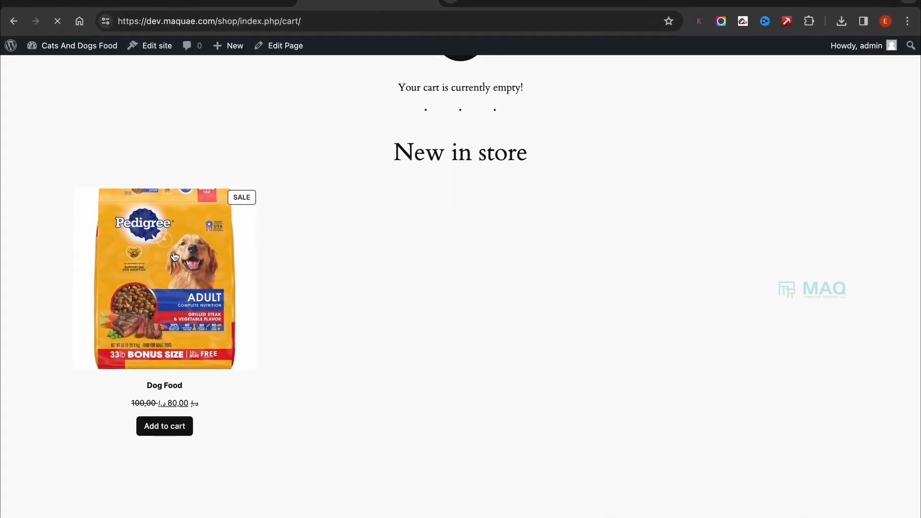
- Open the Dog Food product page and check its short description and its additional information
{"action": "left_click", "coordinate": [187, 257]}
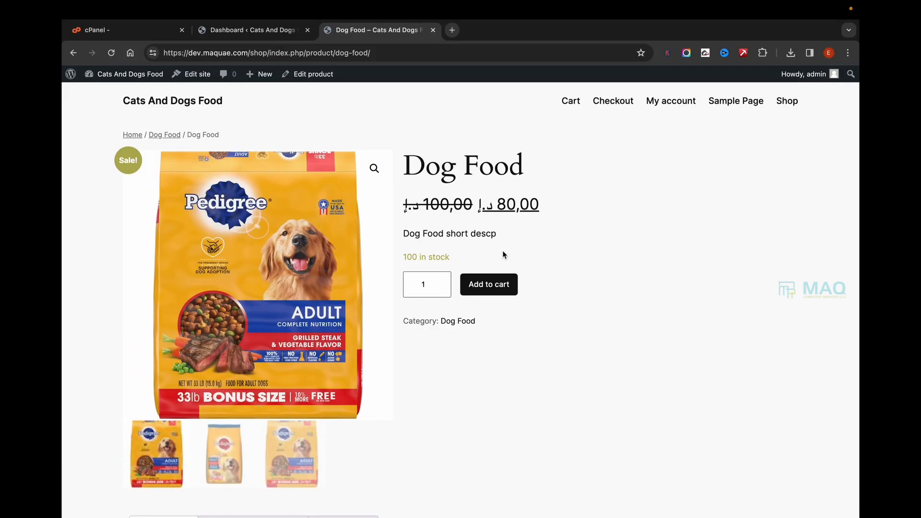
{"action": "left_click_drag", "start_coordinate": [403, 232], "coordinate": [525, 236]}
{"action": "scroll", "coordinate": [524, 236], "scroll_direction": "down", "scroll_amount": 5}
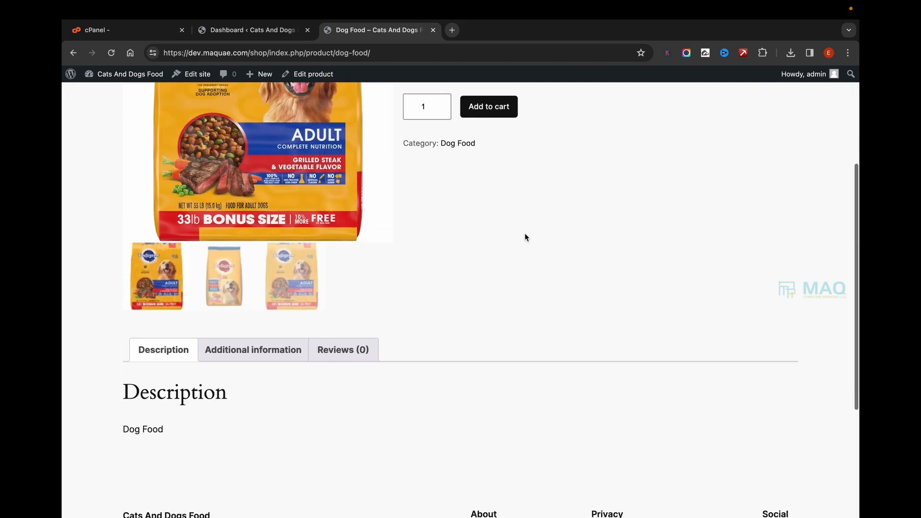
{"action": "left_click", "coordinate": [244, 277]}
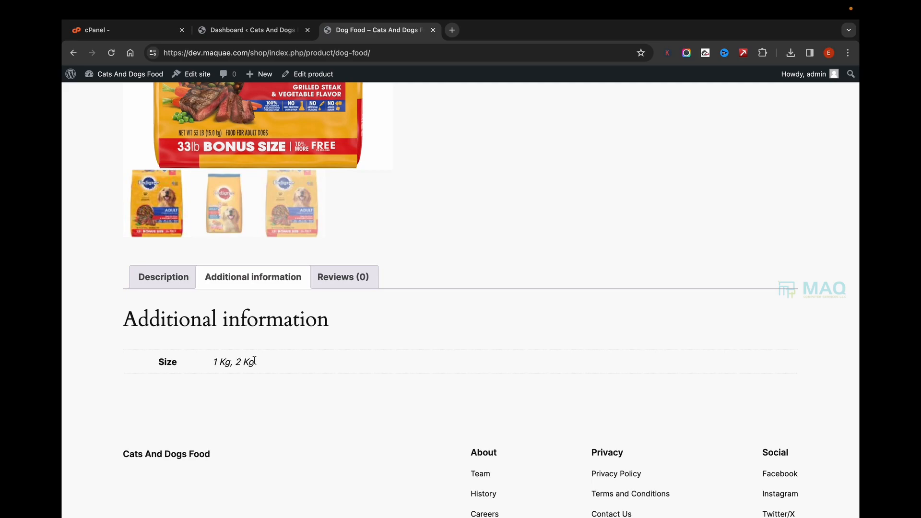
{"action": "scroll", "coordinate": [392, 322], "scroll_direction": "up", "scroll_amount": 5}
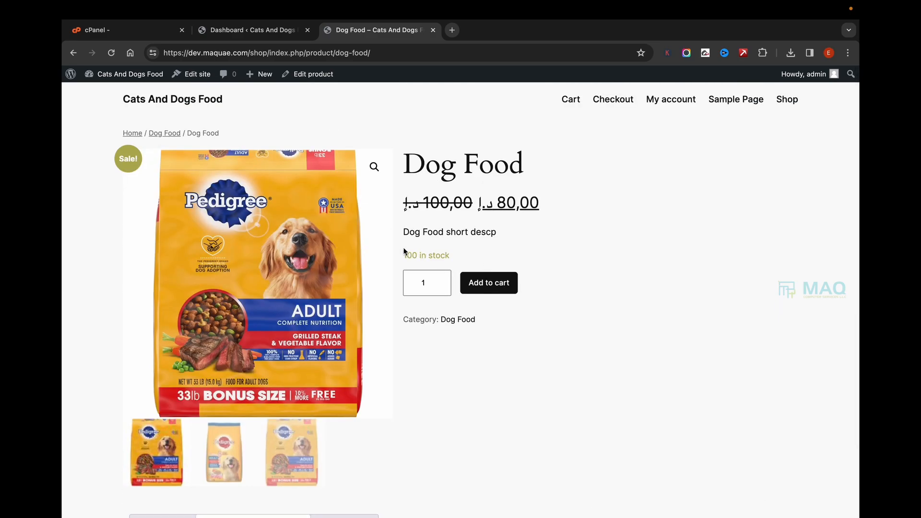
- Add Dog Food to the cart, set its quantity in the cart to 2, and check its regular and sale prices
{"action": "left_click", "coordinate": [489, 288]}
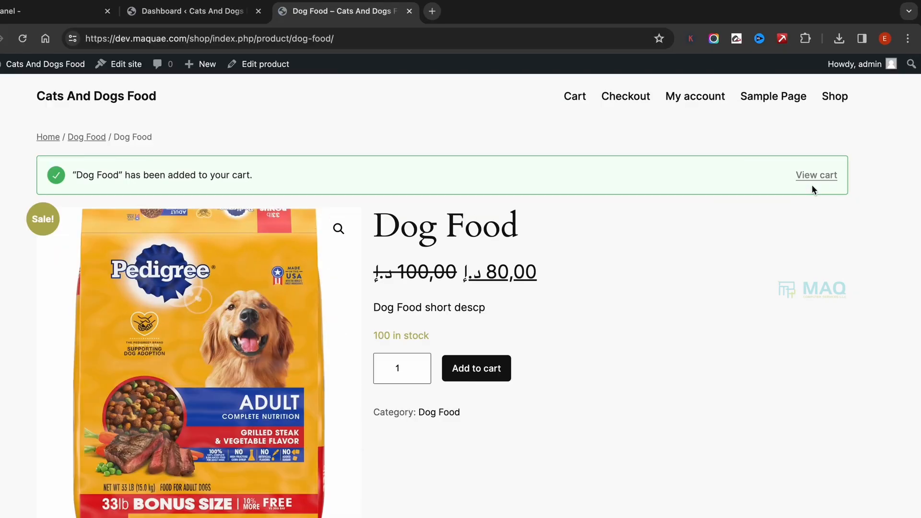
{"action": "left_click", "coordinate": [815, 175]}
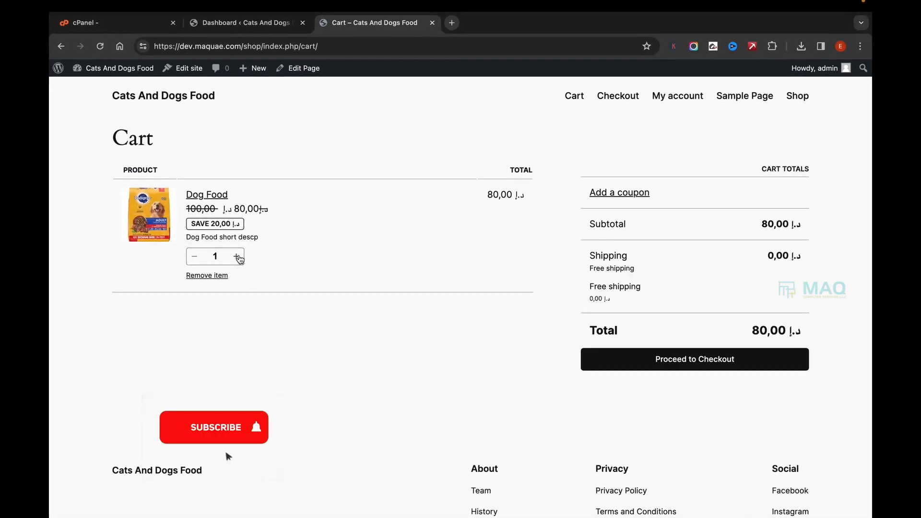
{"action": "left_click", "coordinate": [243, 256]}
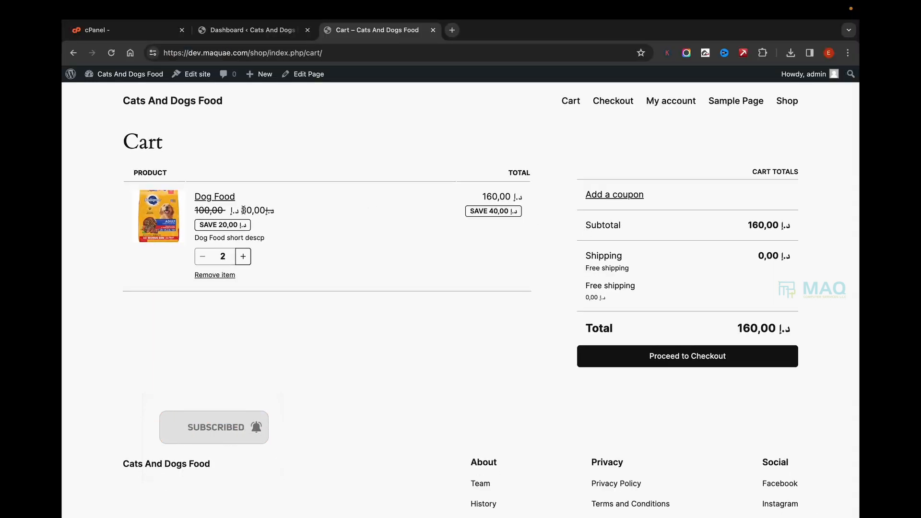
{"action": "left_click_drag", "start_coordinate": [243, 210], "coordinate": [258, 209]}
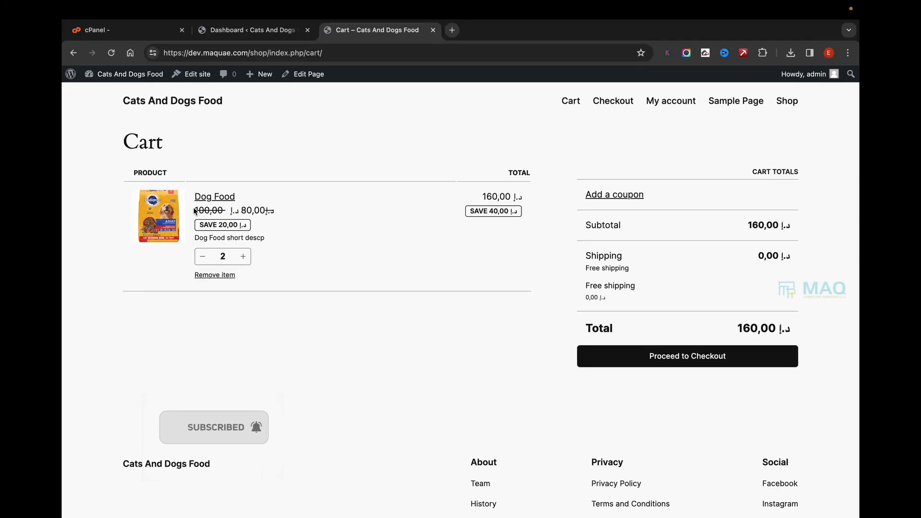
{"action": "left_click_drag", "start_coordinate": [195, 211], "coordinate": [222, 211]}
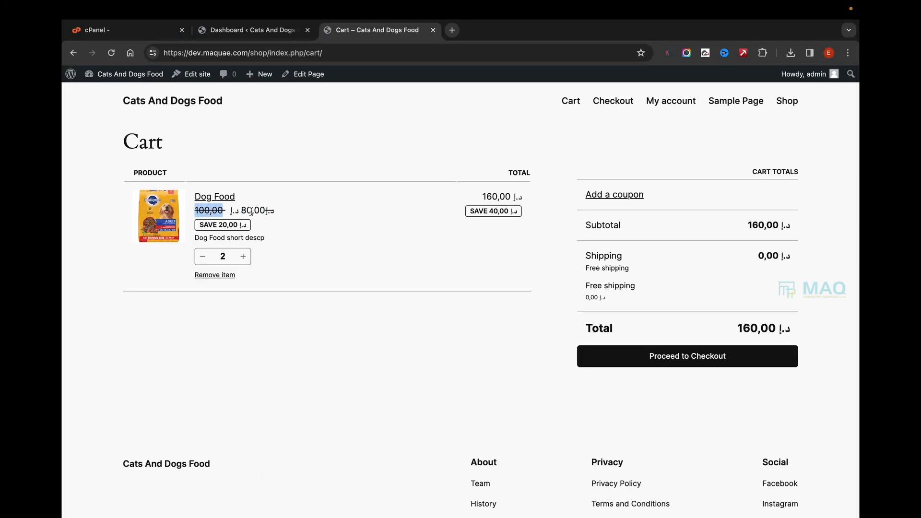
{"action": "left_click", "coordinate": [242, 211]}
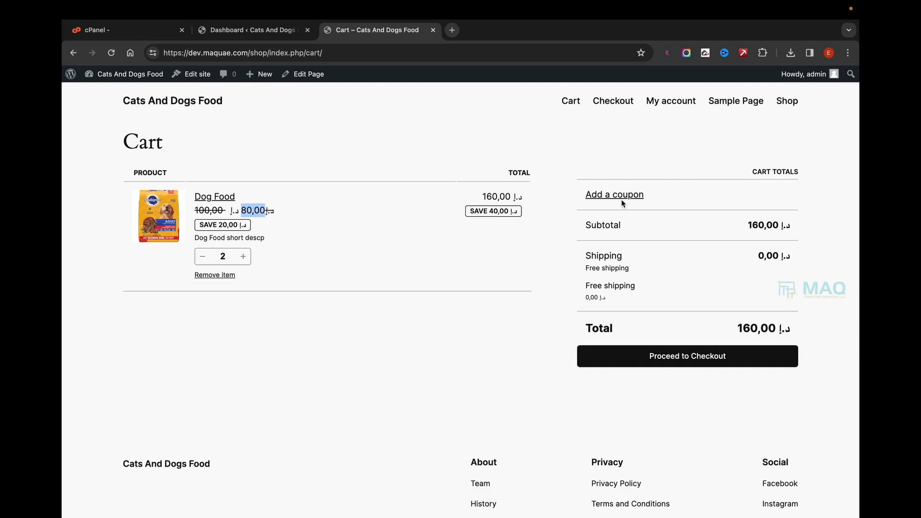
- Proceed from the cart to checkout and look over the checkout page
{"action": "scroll", "coordinate": [658, 299], "scroll_direction": "down", "scroll_amount": 3}
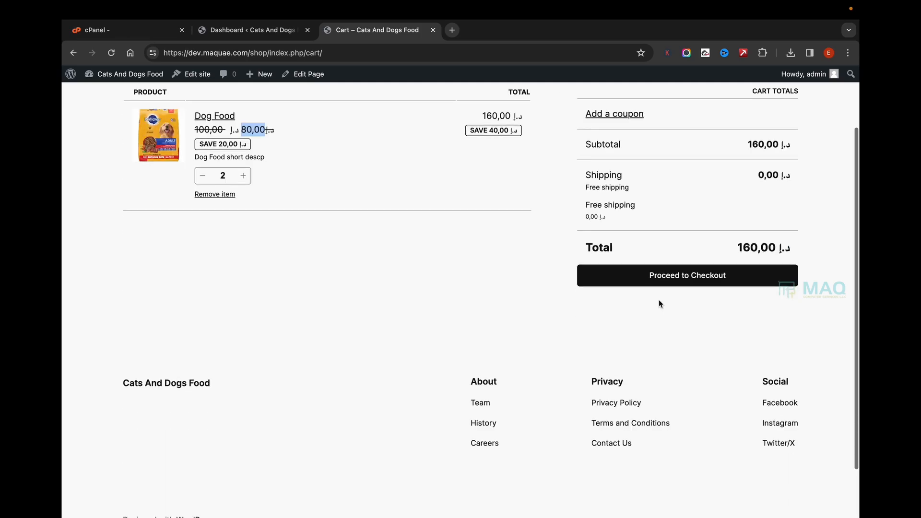
{"action": "left_click", "coordinate": [681, 212]}
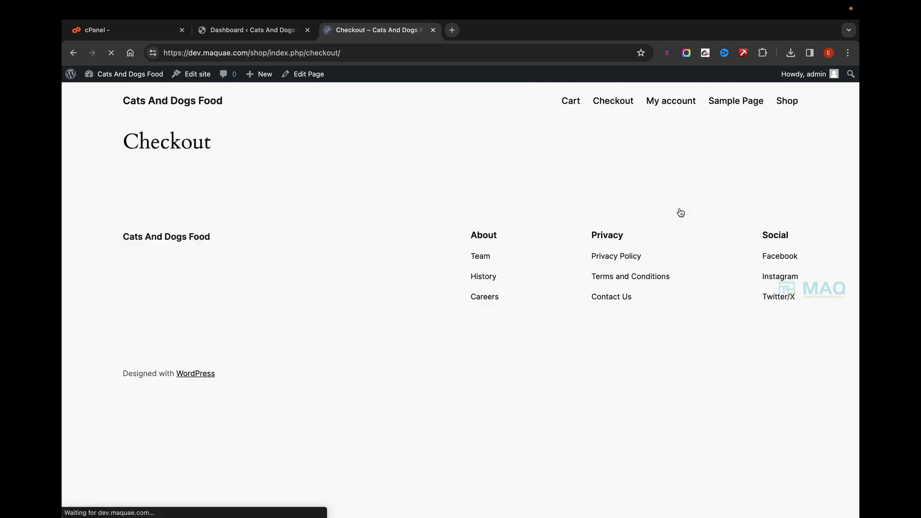
{"action": "scroll", "coordinate": [504, 294], "scroll_direction": "down", "scroll_amount": 8}
{"action": "scroll", "coordinate": [348, 229], "scroll_direction": "up", "scroll_amount": 8}
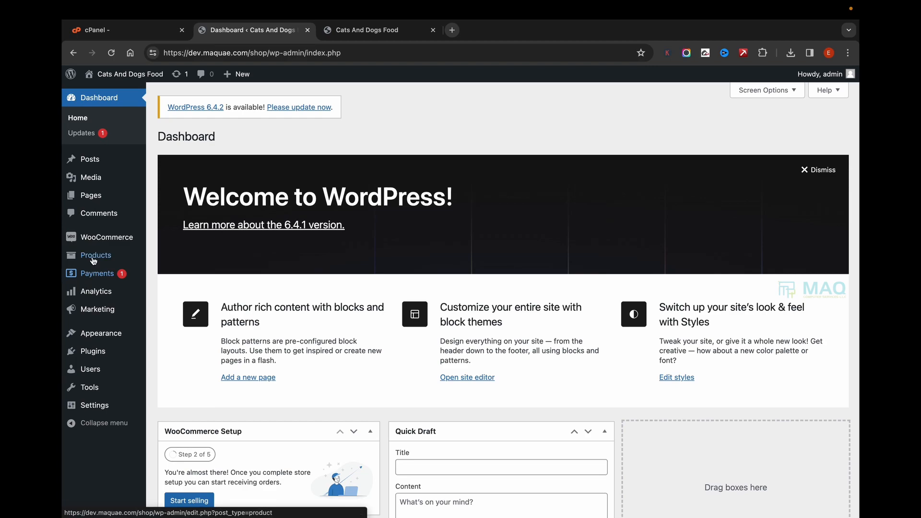
- Show the product management options in the WordPress admin dashboard
{"action": "mouse_move", "coordinate": [95, 256]}
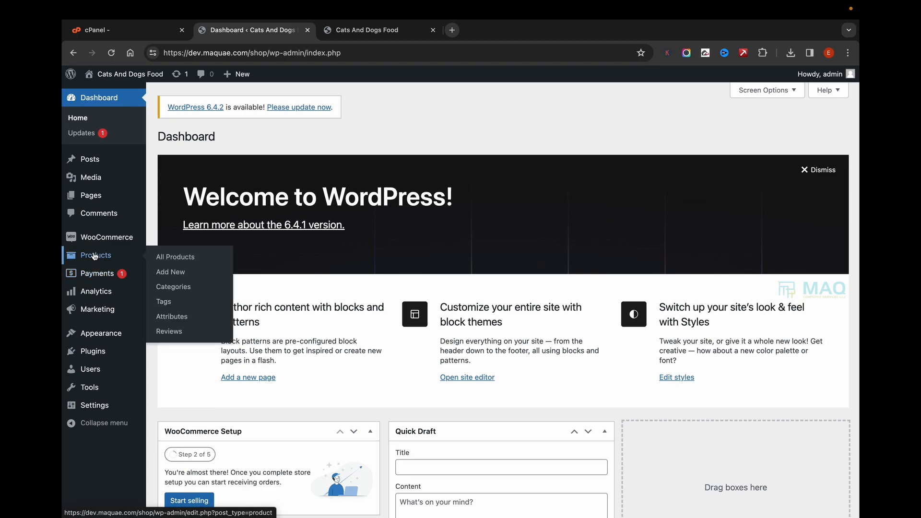